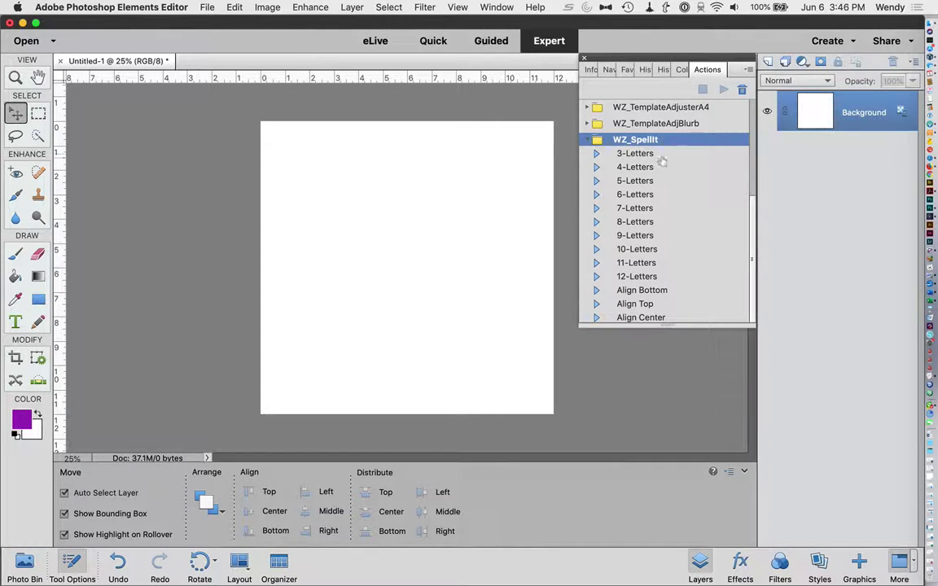
Step: Collapse the WZ_SpellIt action set in the Actions panel
click(596, 144)
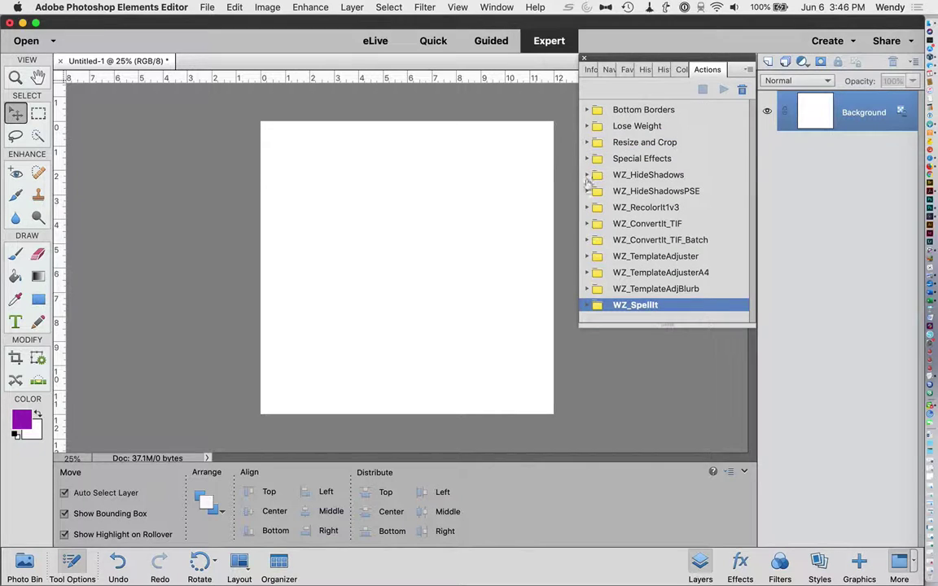
Step: Play the WZ_SpellIt 3-Letters action and continue past its instructions
click(588, 306)
scroll(583, 240, down, 5)
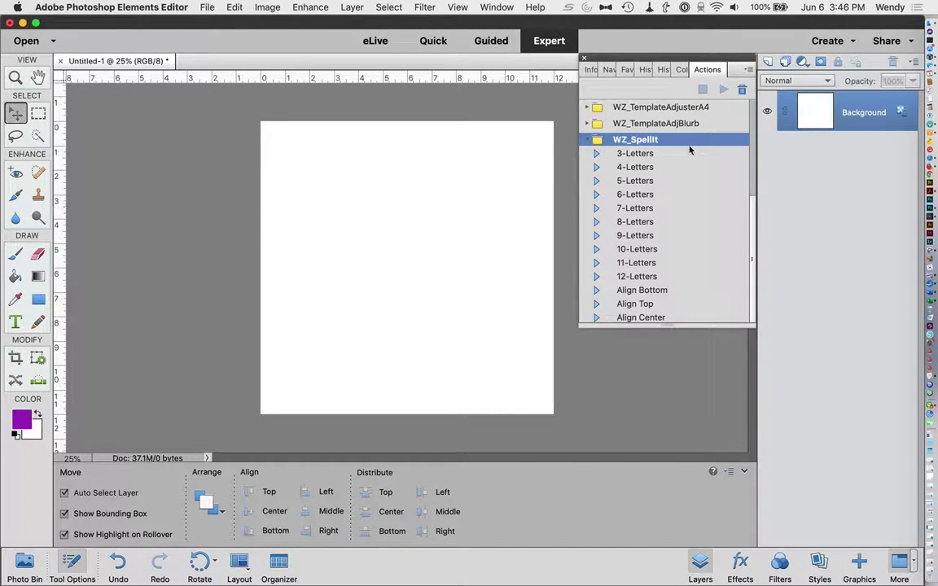
click(644, 154)
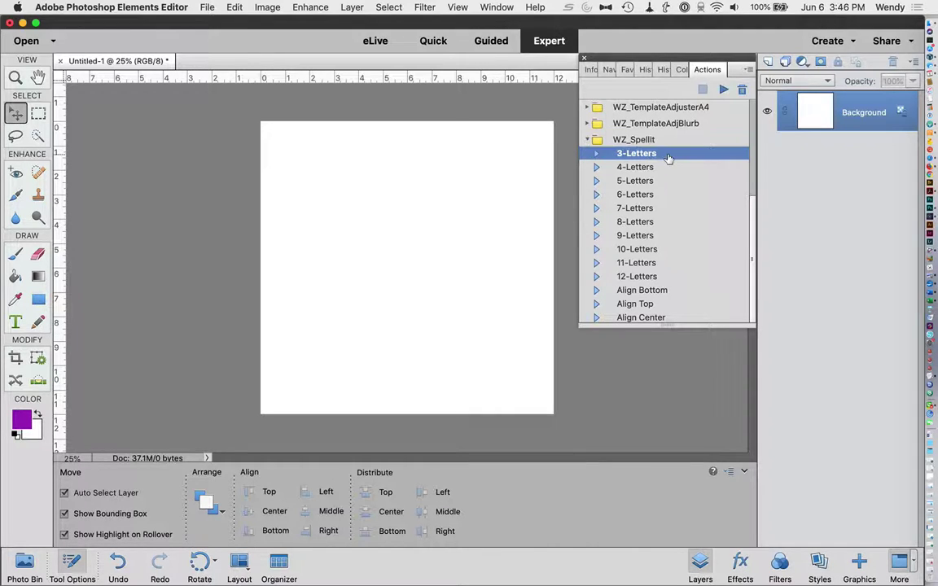
click(724, 90)
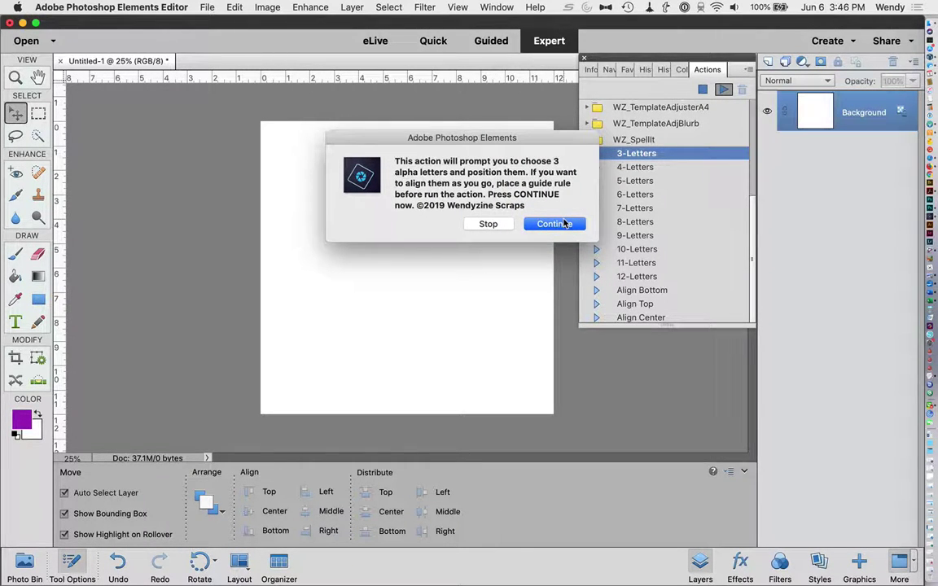
click(566, 224)
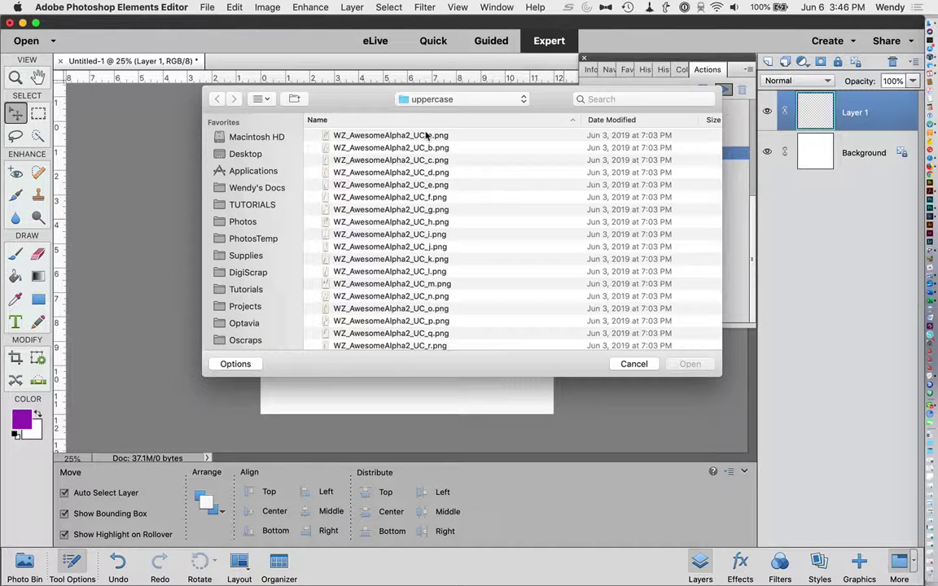
Step: Place the uppercase A, B and C letter images as the three letter layers
double_click(388, 136)
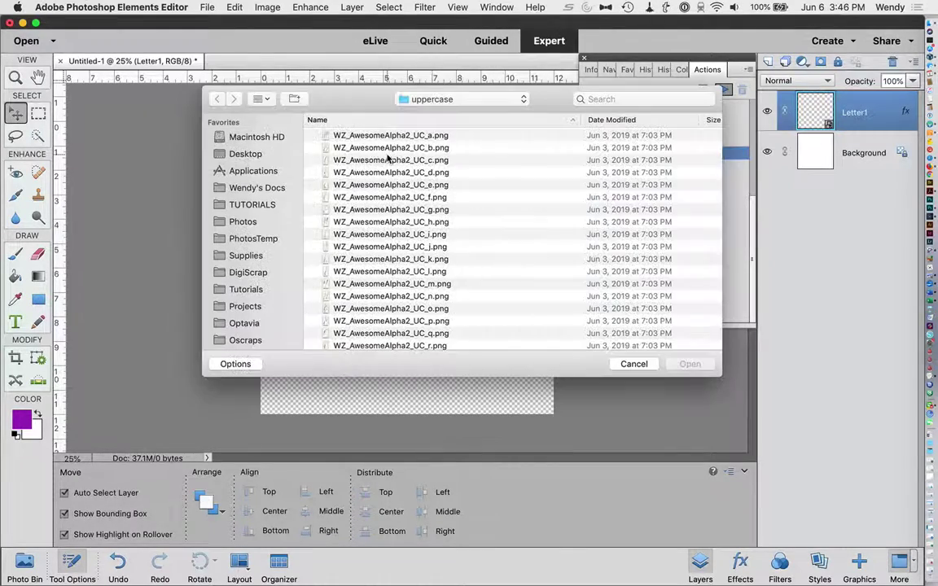
click(387, 157)
double_click(371, 149)
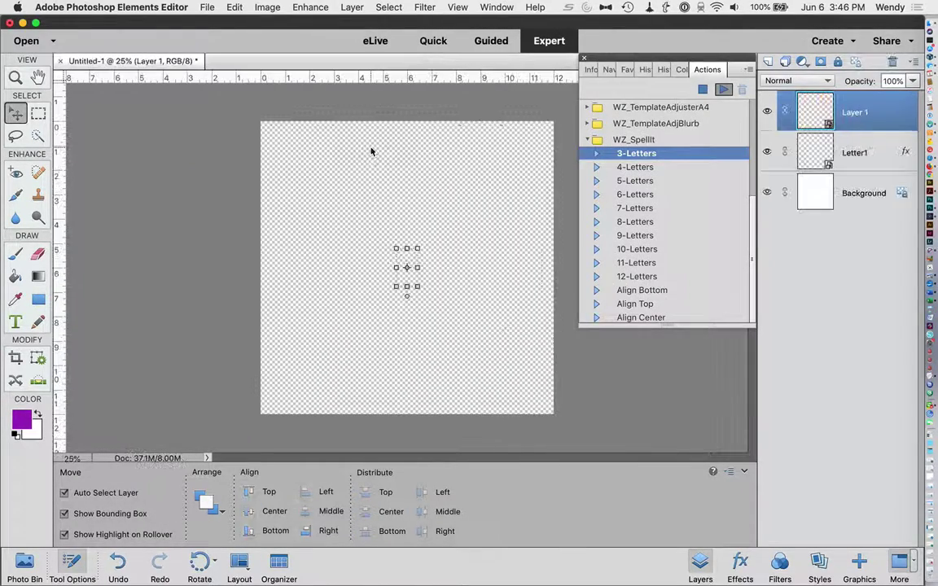
click(349, 152)
double_click(349, 152)
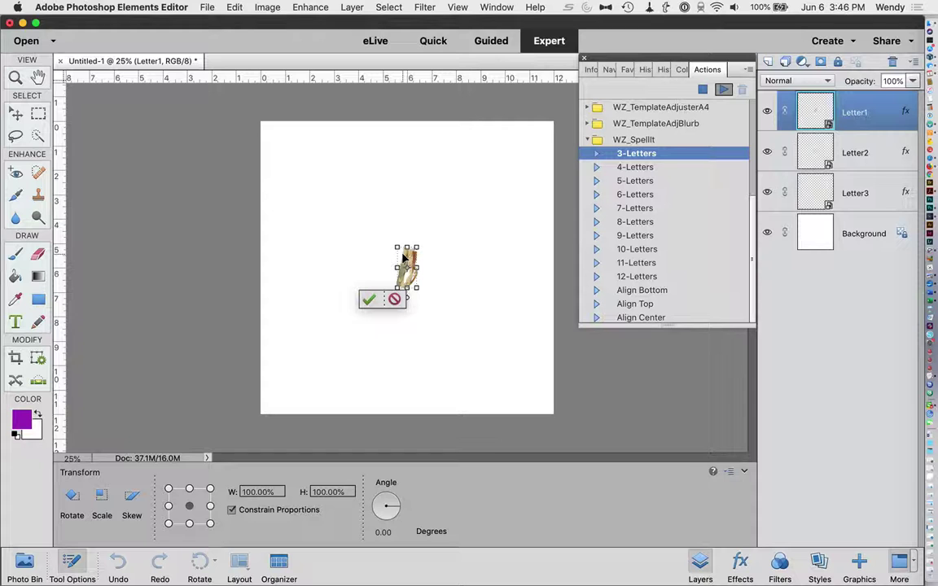
Step: Move A to the page's top-left and set B just beside it
drag(404, 257, 287, 152)
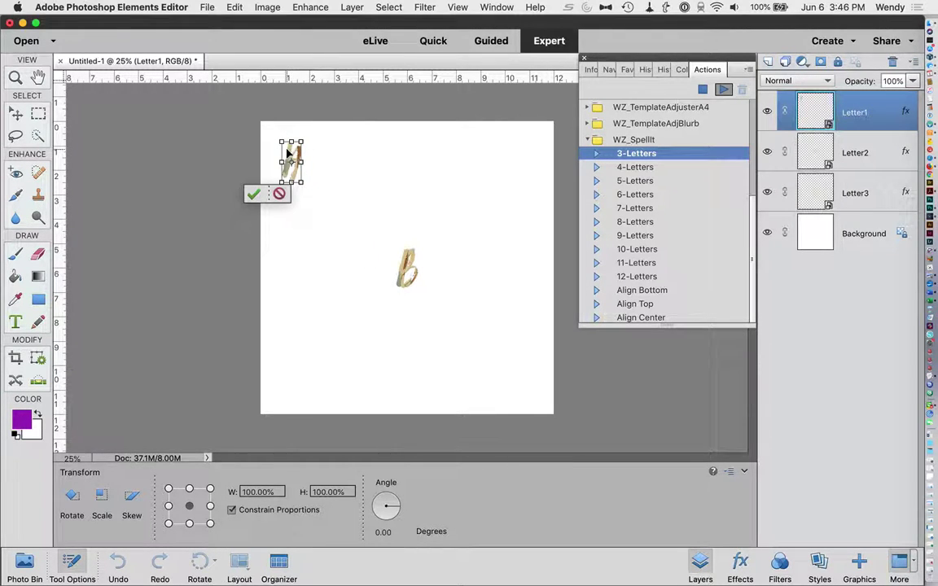
key(alt+bracketleft)
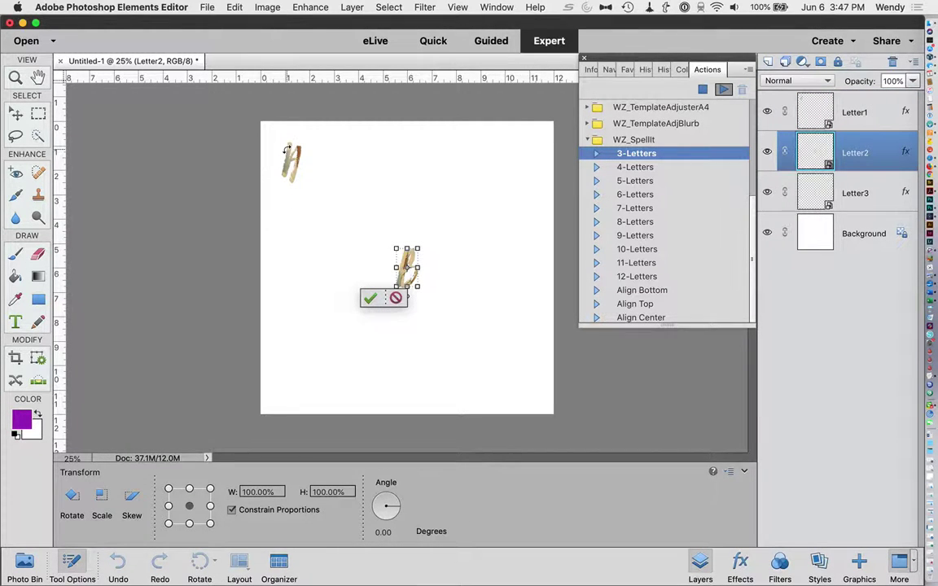
drag(390, 243, 312, 165)
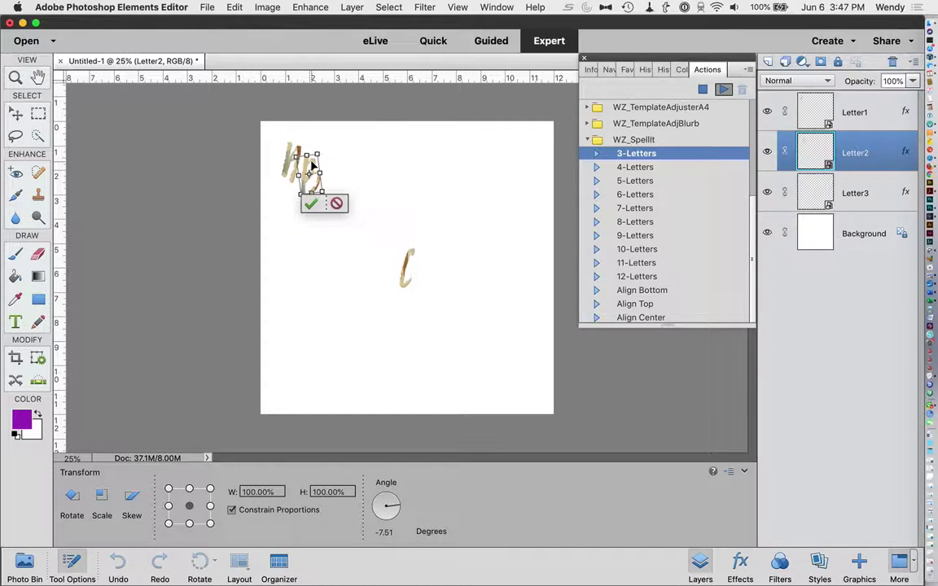
key(Left)
key(Left)
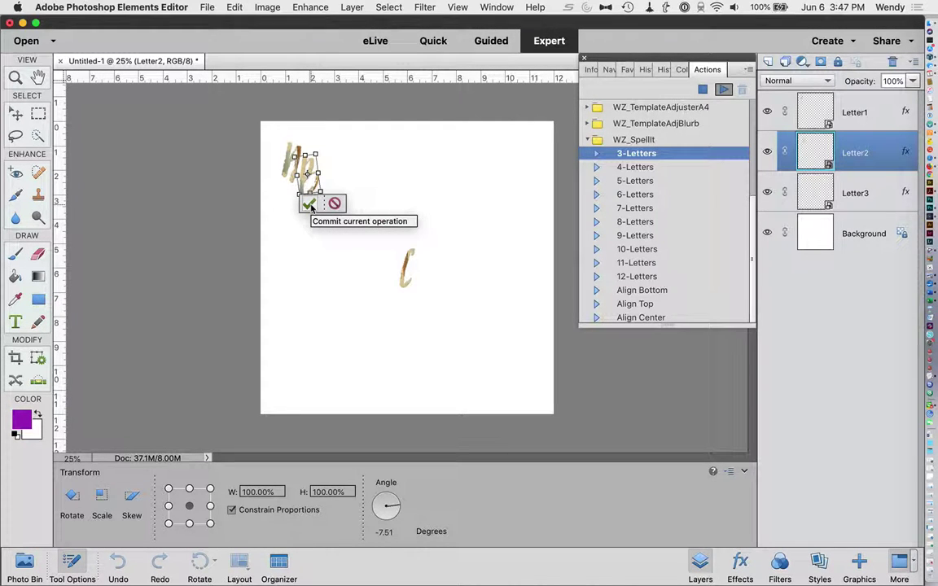
click(311, 204)
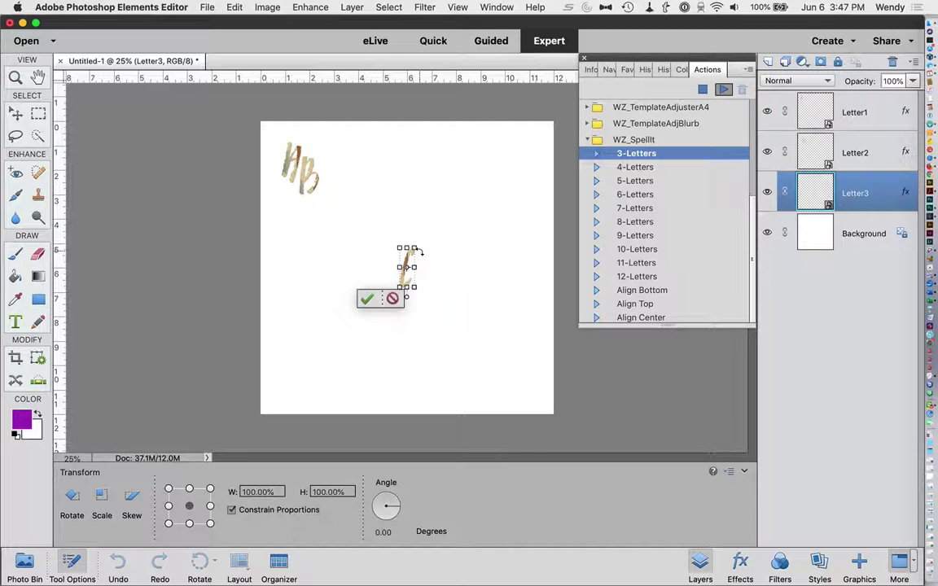
Step: Move, resize and nudge the C letter into place beside A and B
drag(408, 265, 330, 171)
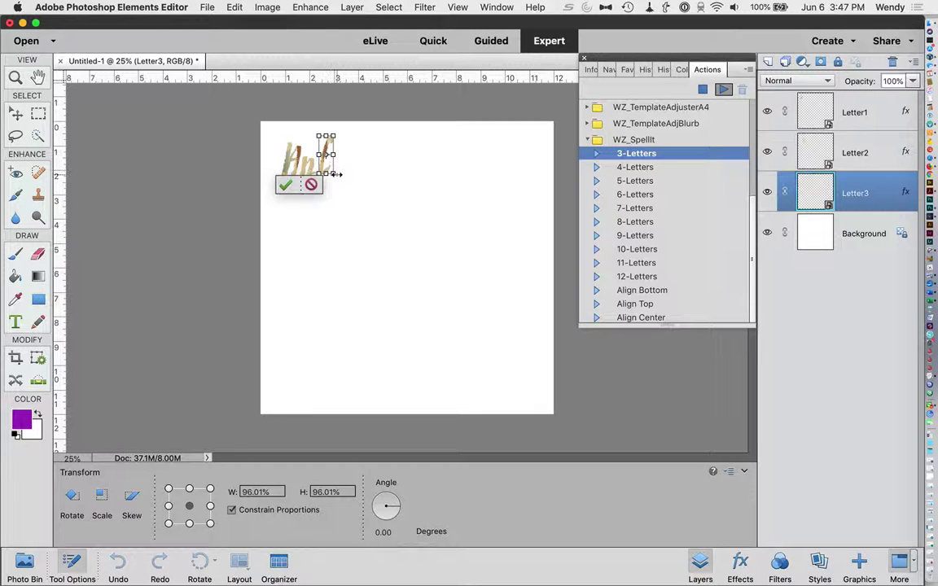
mouse_move(334, 175)
mouse_down()
mouse_move(342, 170)
mouse_move(334, 174)
mouse_up()
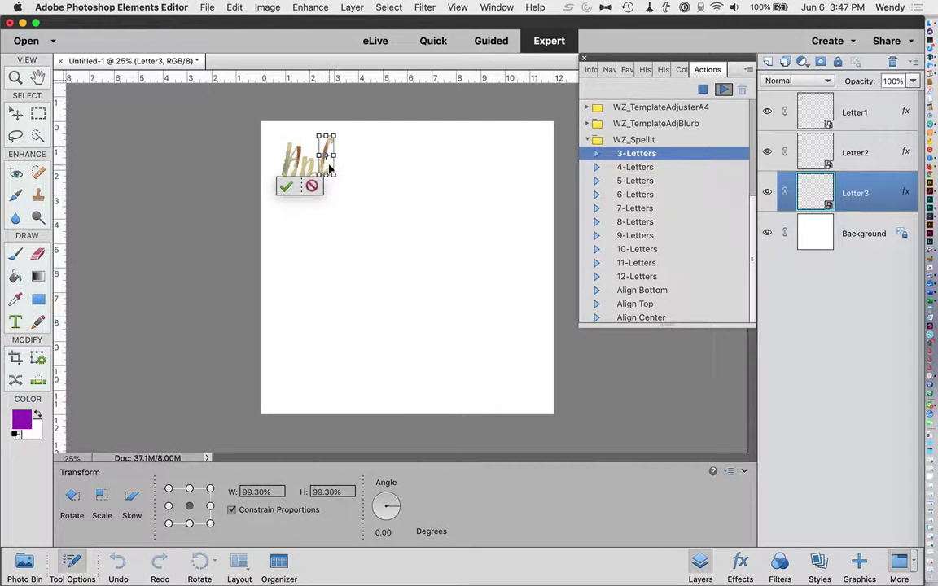
mouse_move(330, 163)
mouse_down()
mouse_move(338, 169)
mouse_move(333, 164)
mouse_up()
key(Up)
key(Up)
key(Up)
key(Up)
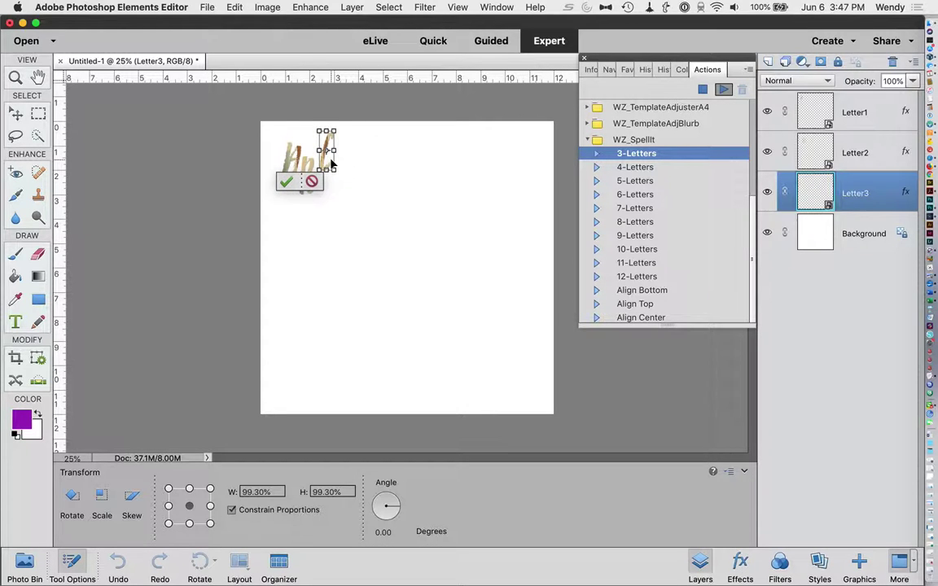
click(285, 182)
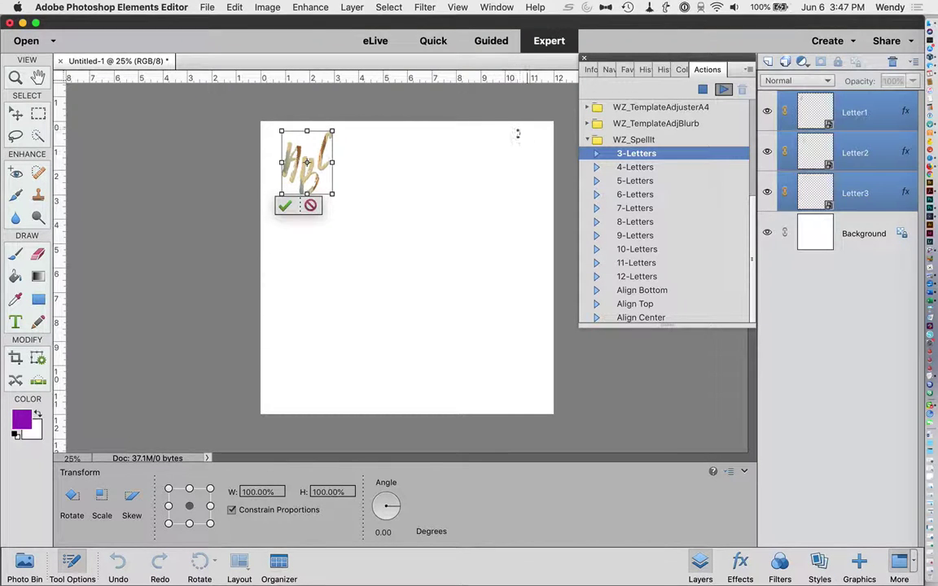
Step: Scale the ABC letter group down to about 67% in the top-left corner
mouse_move(323, 144)
mouse_down()
mouse_move(404, 211)
mouse_move(304, 152)
mouse_move(324, 155)
mouse_up()
drag(333, 204, 296, 164)
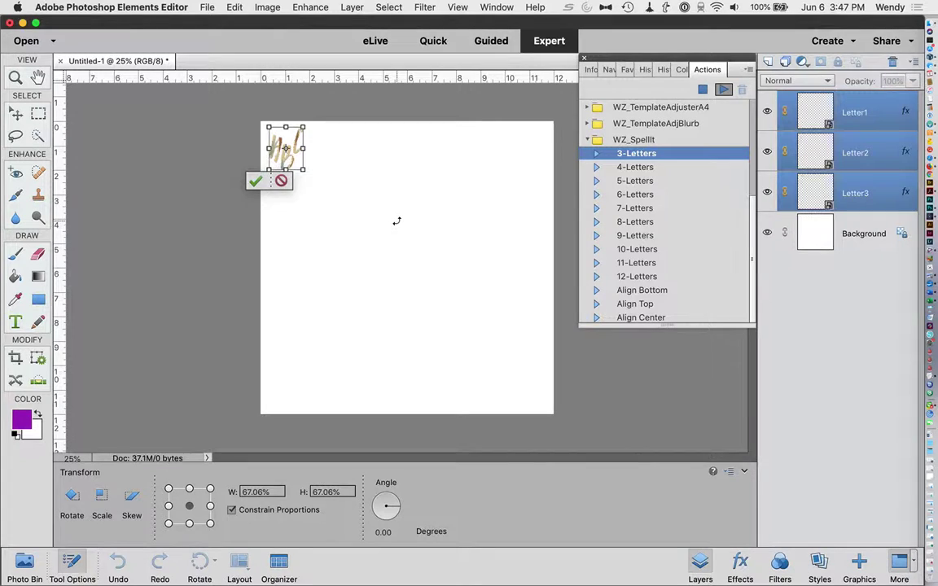
click(255, 180)
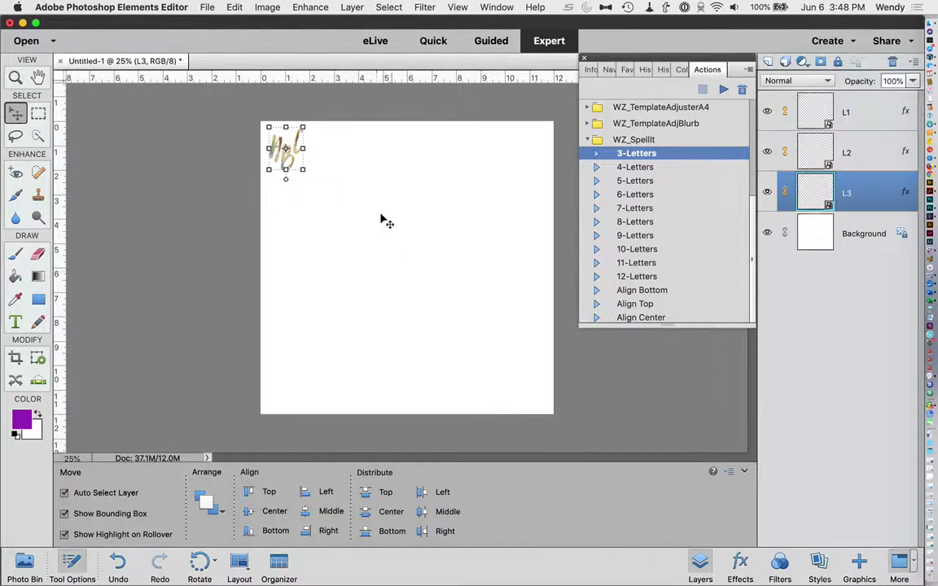
Step: Select the letter layers and shift the B letter on L2 slightly
click(884, 108)
click(859, 195)
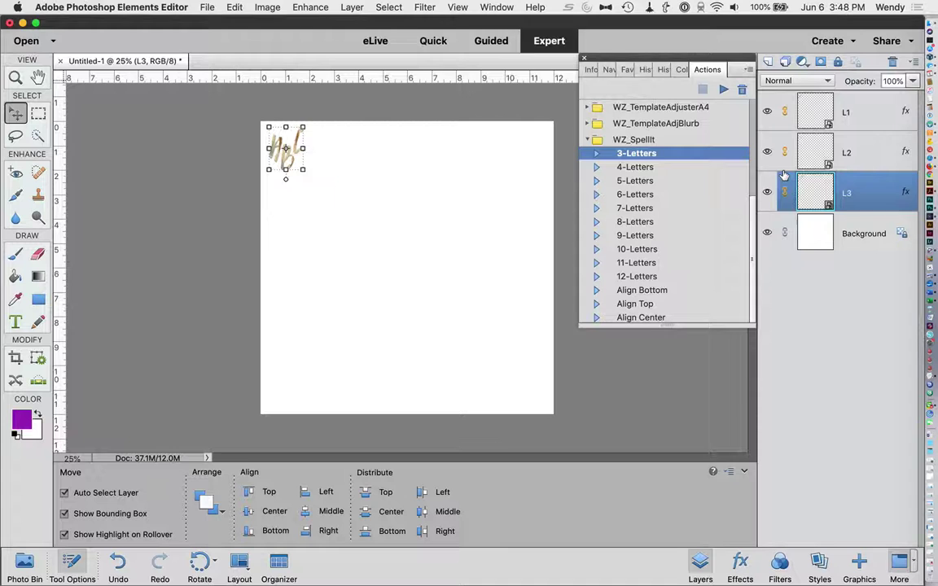
drag(302, 149, 435, 218)
click(314, 156)
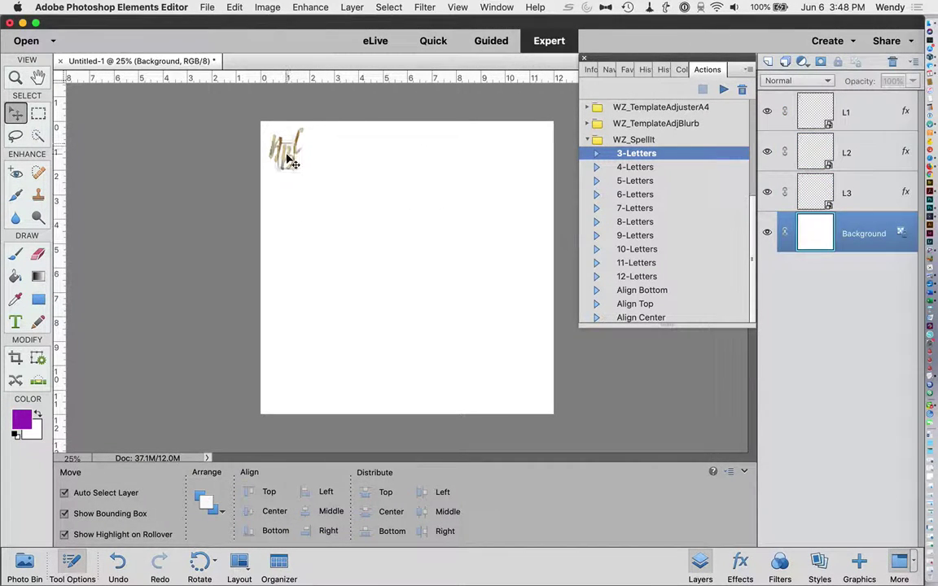
click(303, 163)
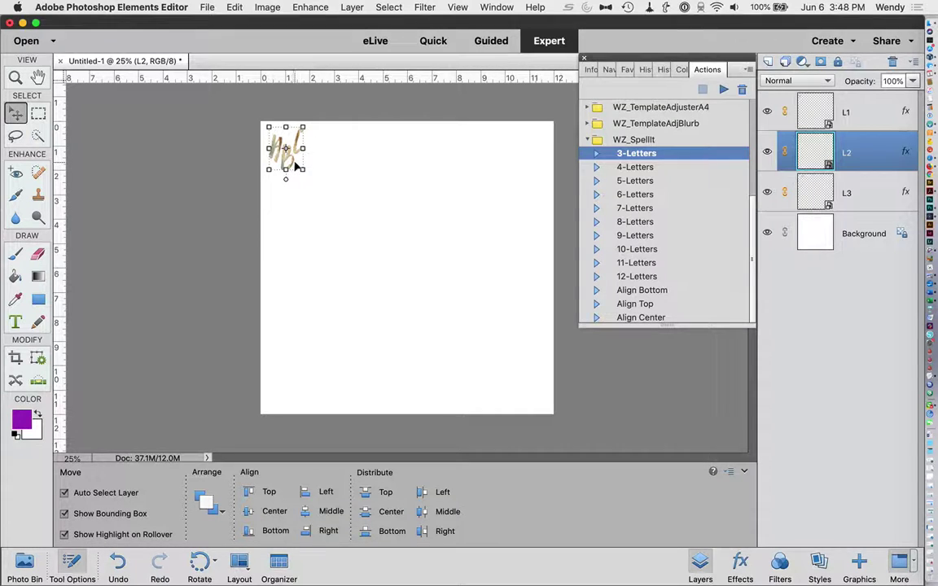
mouse_move(293, 163)
mouse_down()
mouse_move(383, 215)
mouse_move(293, 161)
mouse_move(288, 170)
mouse_up()
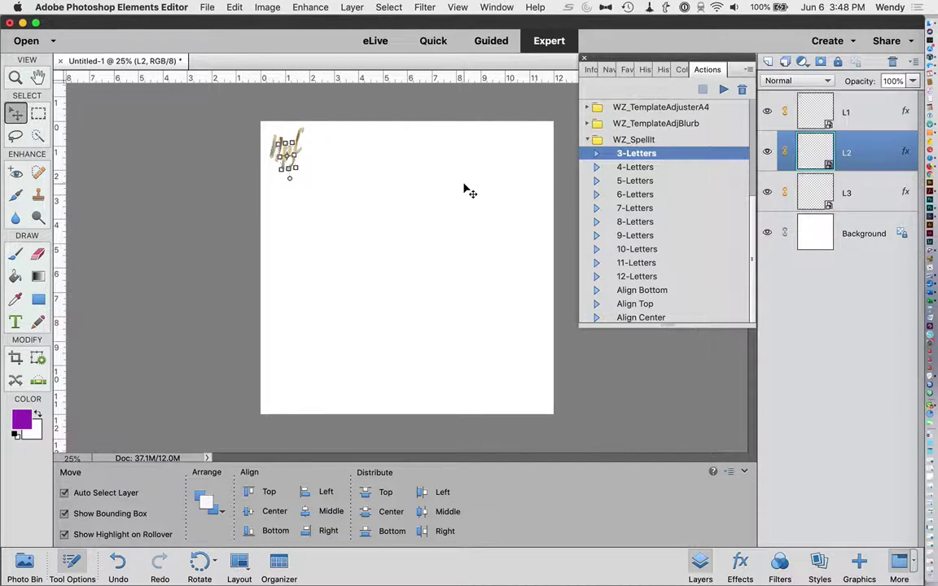
Step: Unlink the three letter layers L1–L3 from each other
drag(854, 118, 870, 218)
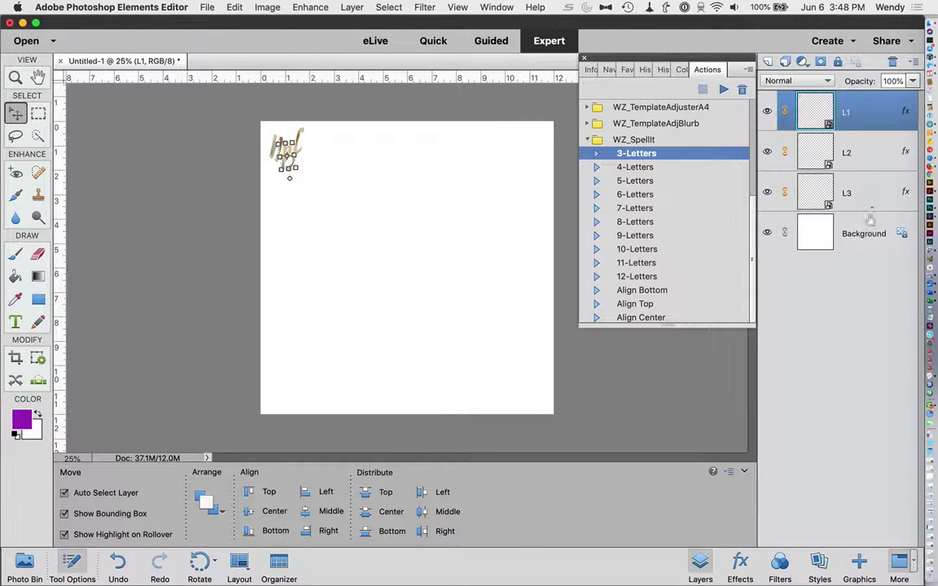
shift+click(846, 193)
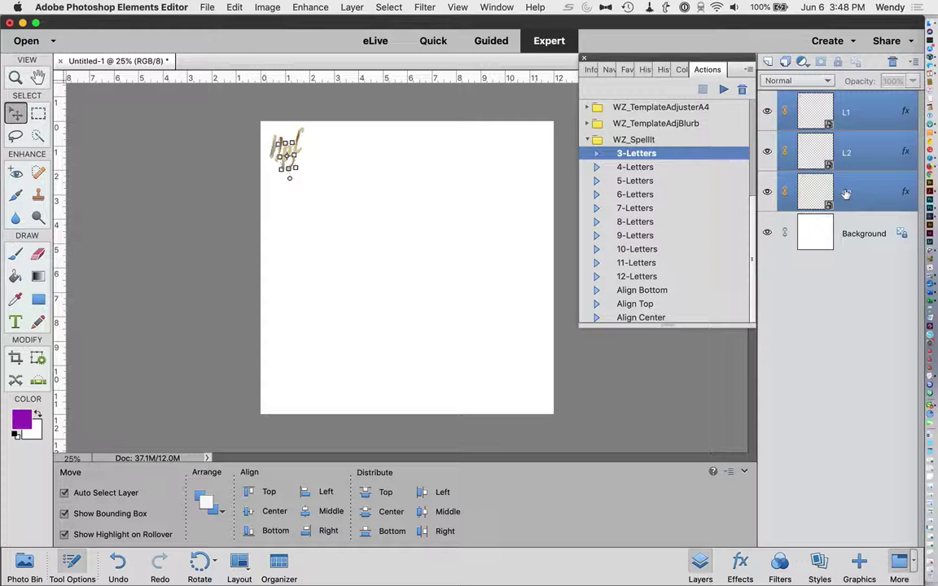
right_click(868, 198)
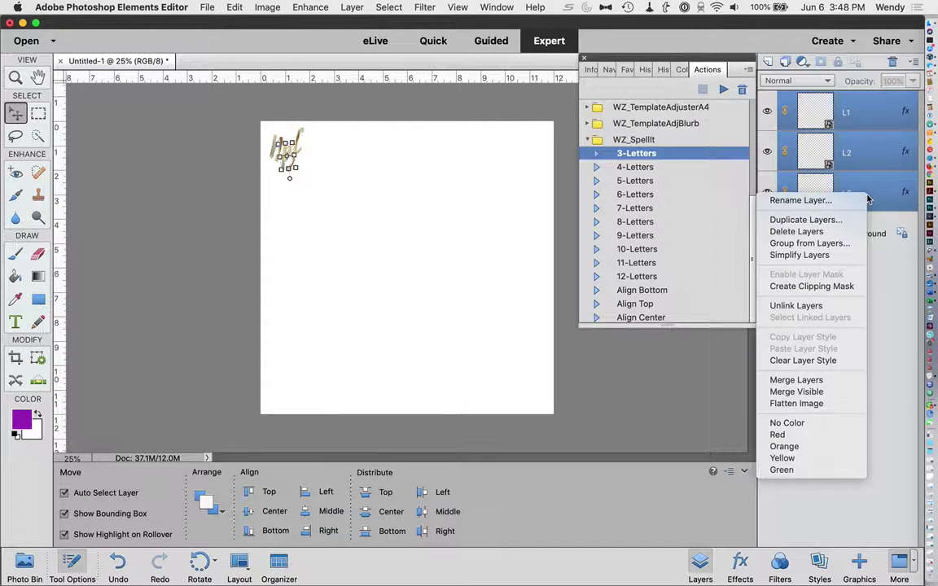
click(830, 306)
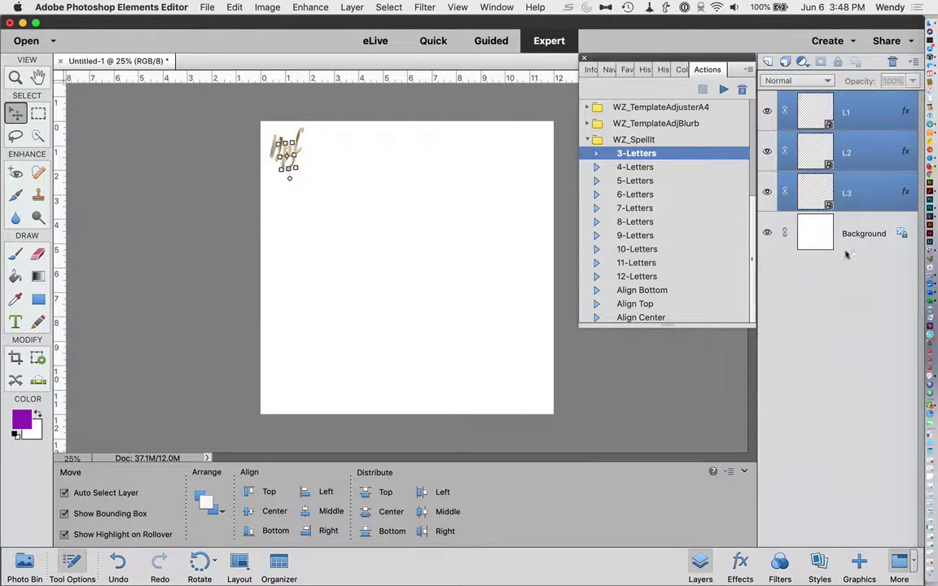
click(849, 241)
Step: Move the third letter down into line beside A and B
click(848, 119)
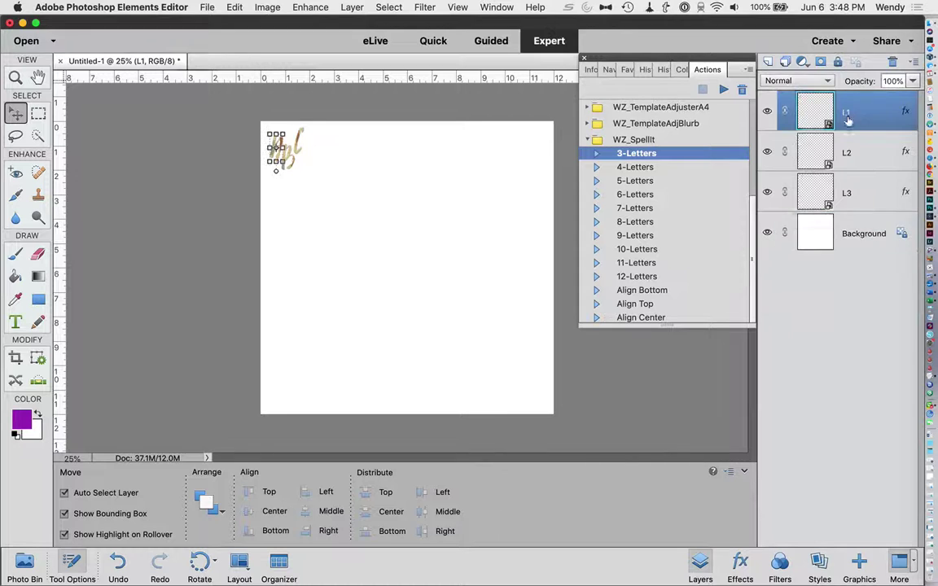
click(303, 145)
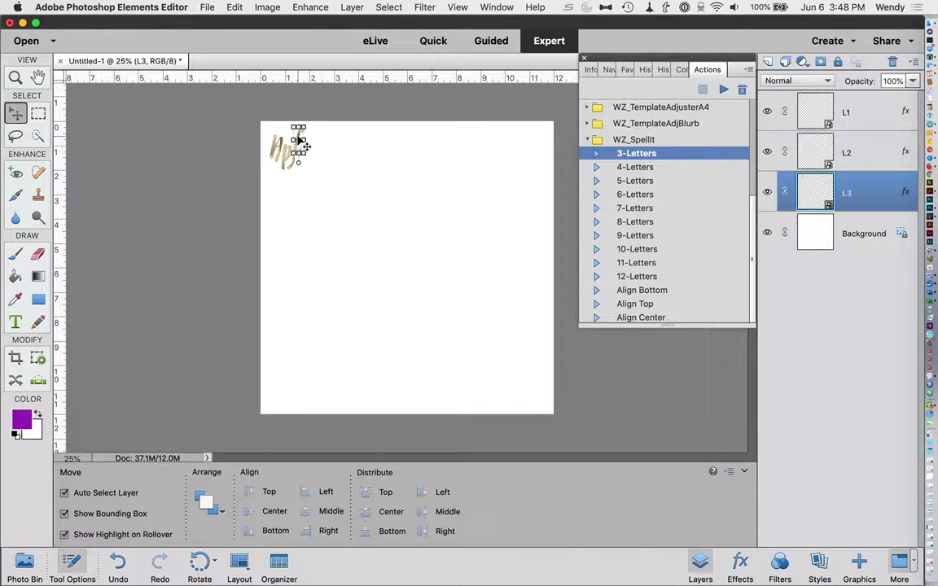
drag(303, 145, 305, 154)
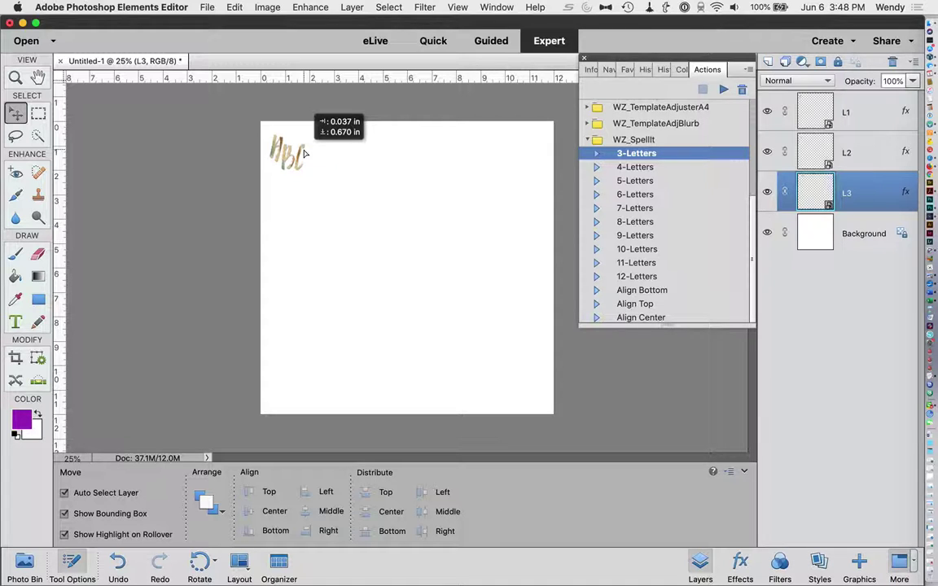
drag(304, 154, 306, 154)
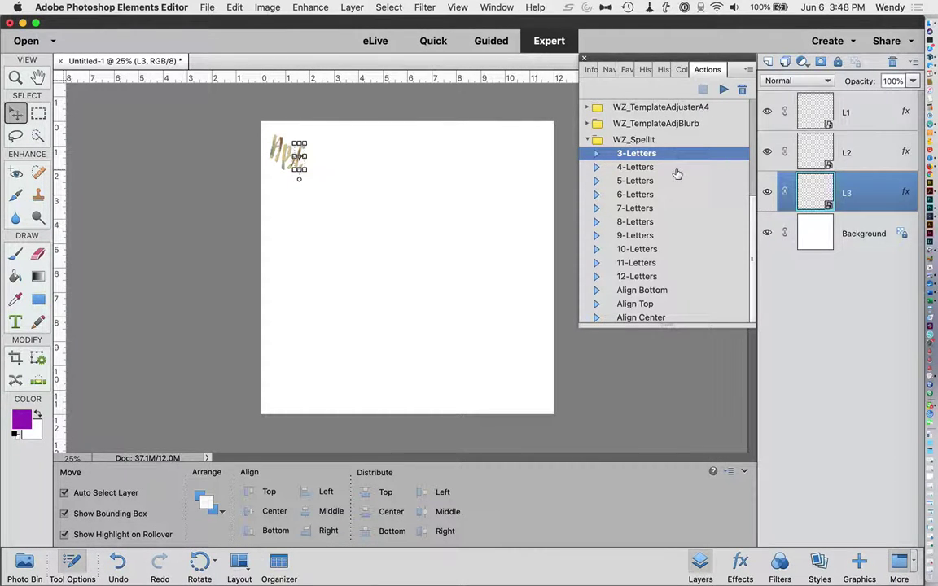
Step: Play the WZ_SpellIt 5-Letters action and continue past its instructions
click(636, 167)
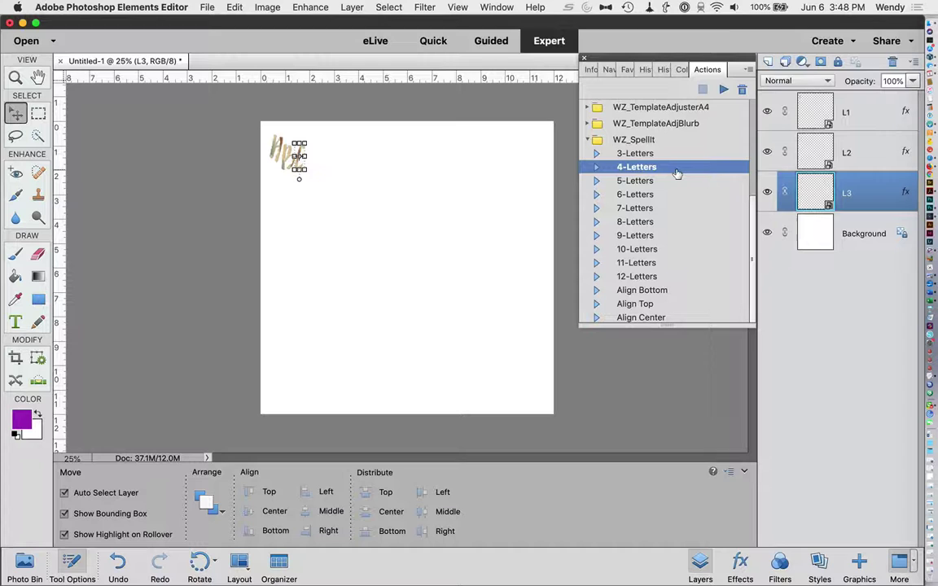
click(668, 183)
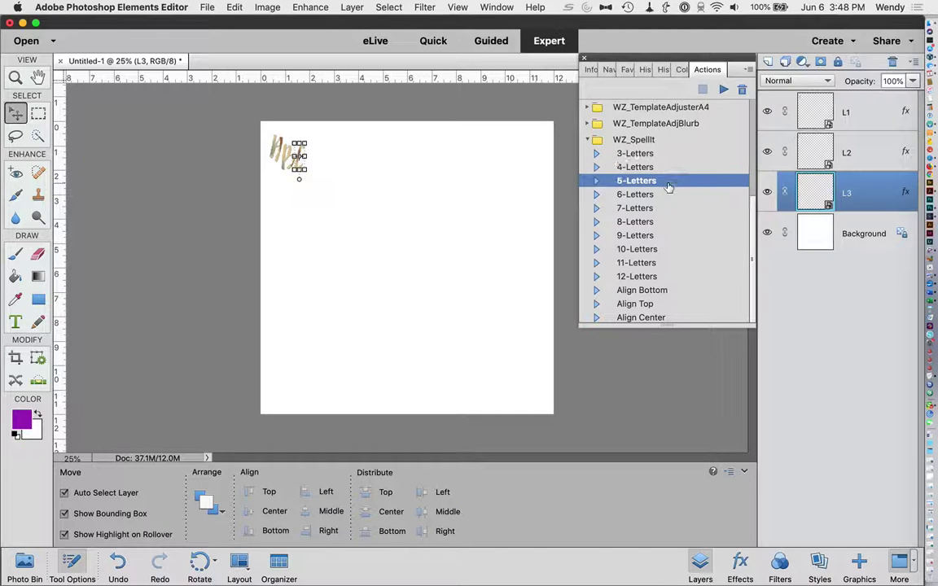
click(724, 91)
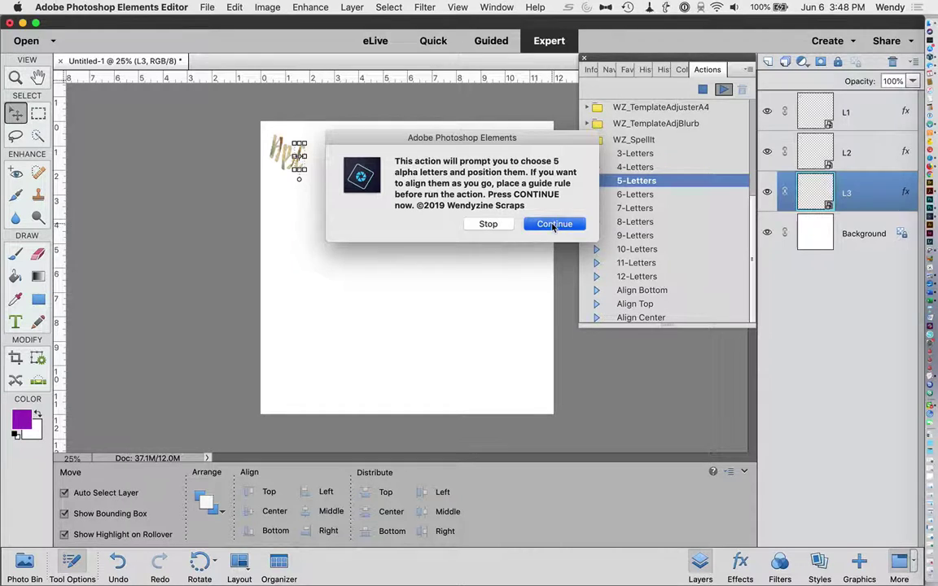
click(554, 225)
Step: Place the uppercase A from WZ_AwesomeAlpha1 as Letter1
click(492, 98)
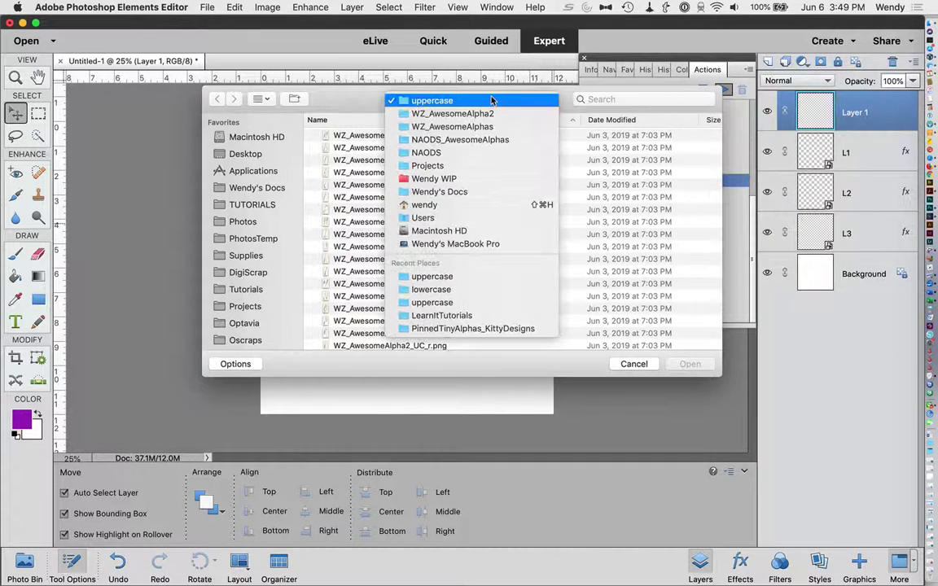
click(491, 126)
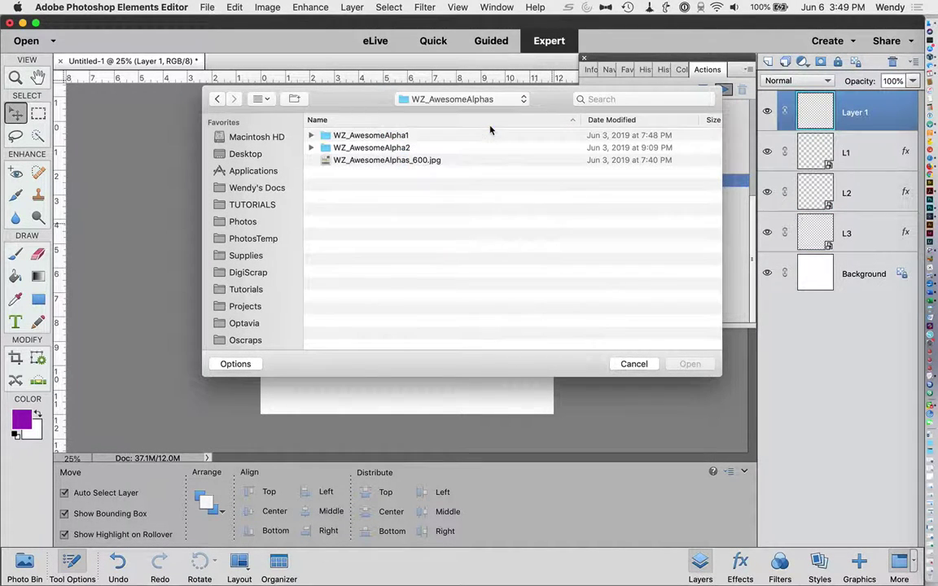
double_click(421, 137)
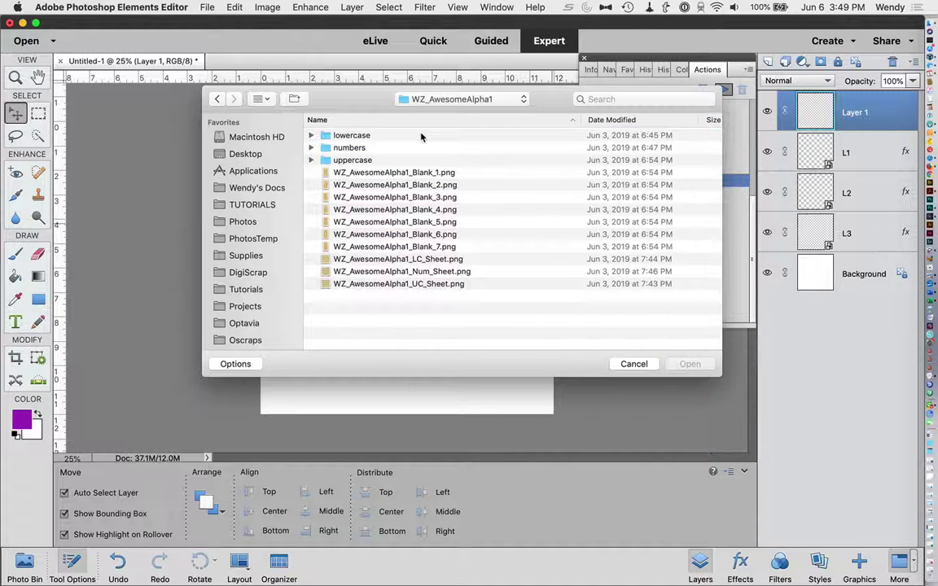
double_click(363, 160)
double_click(433, 140)
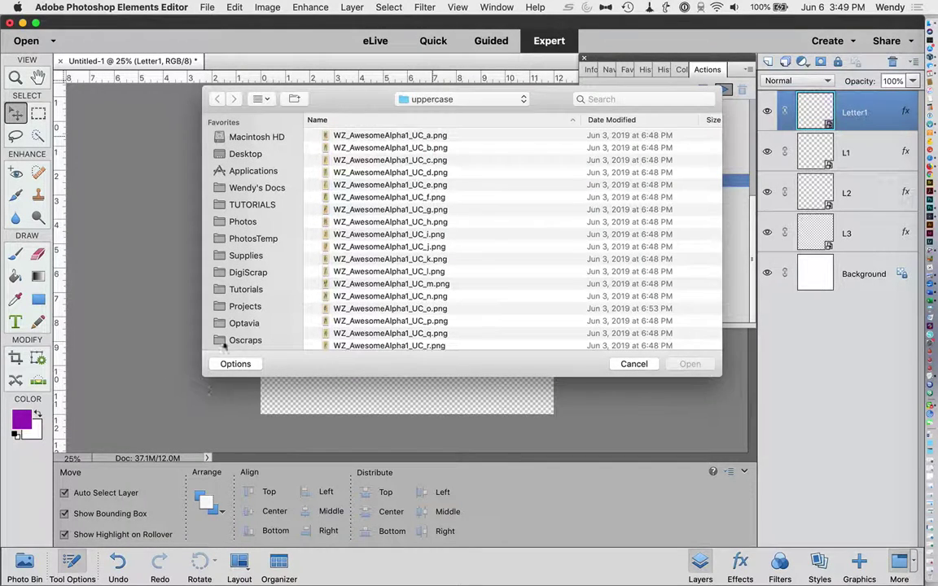
Step: Place WZ_AwesomeAlpha2_1.png from the numbers folder as Letter2
click(465, 98)
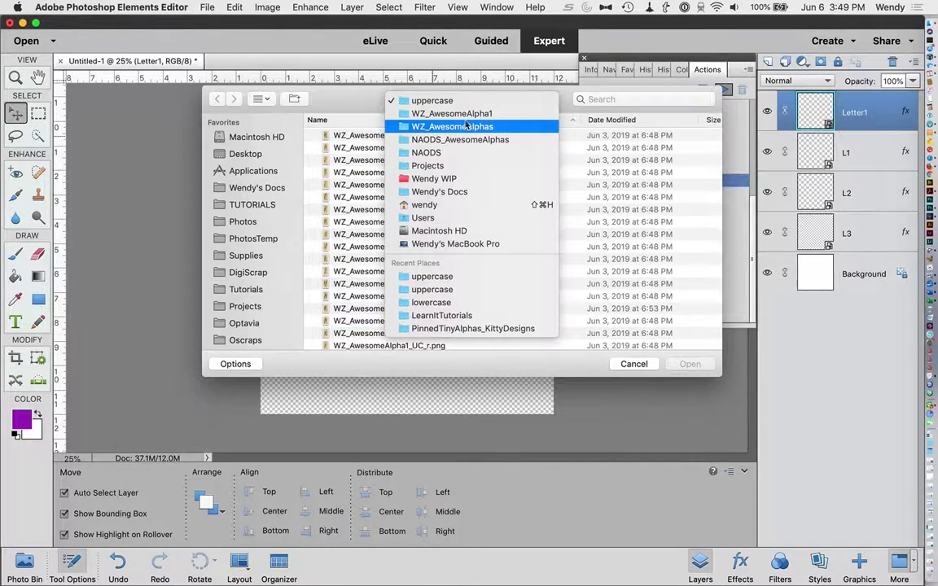
click(466, 127)
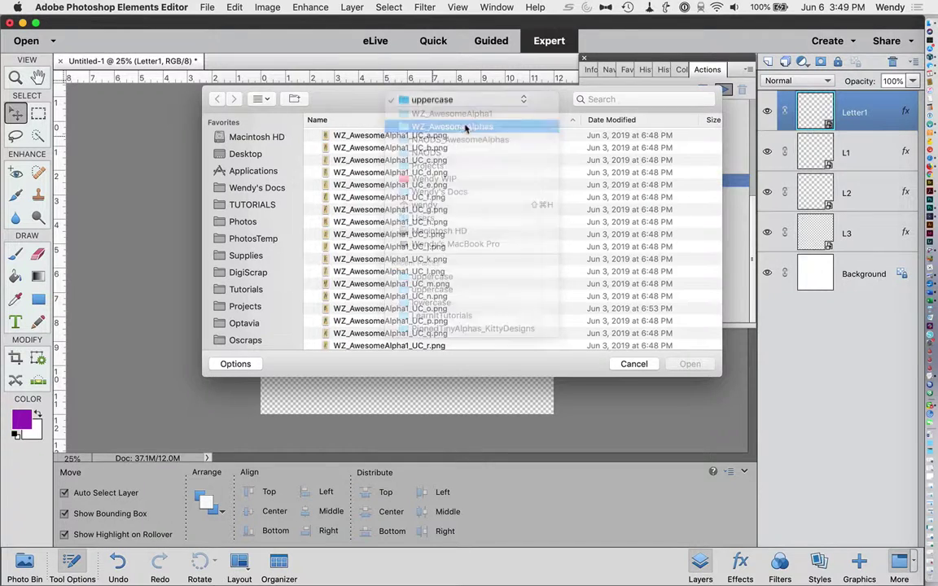
double_click(416, 149)
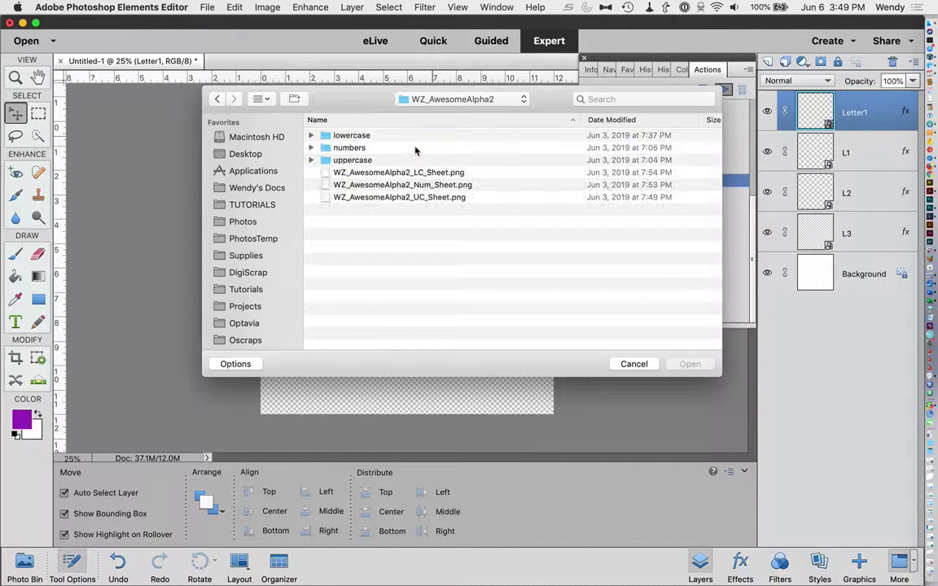
double_click(373, 147)
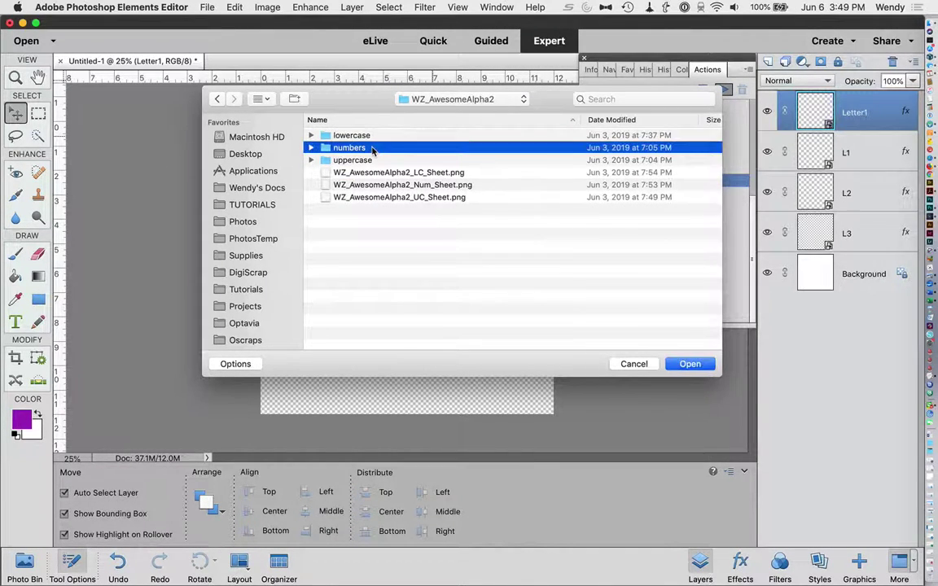
double_click(420, 137)
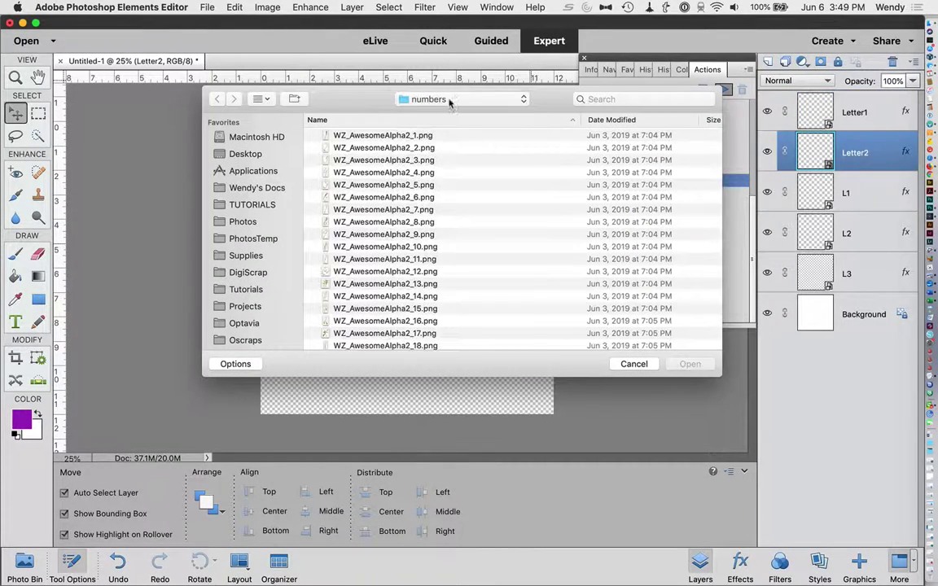
Step: Place Blank_4 as Letter3 and a lowercase WZ_AwesomeAlpha1 letter as Letter4
click(444, 98)
click(456, 128)
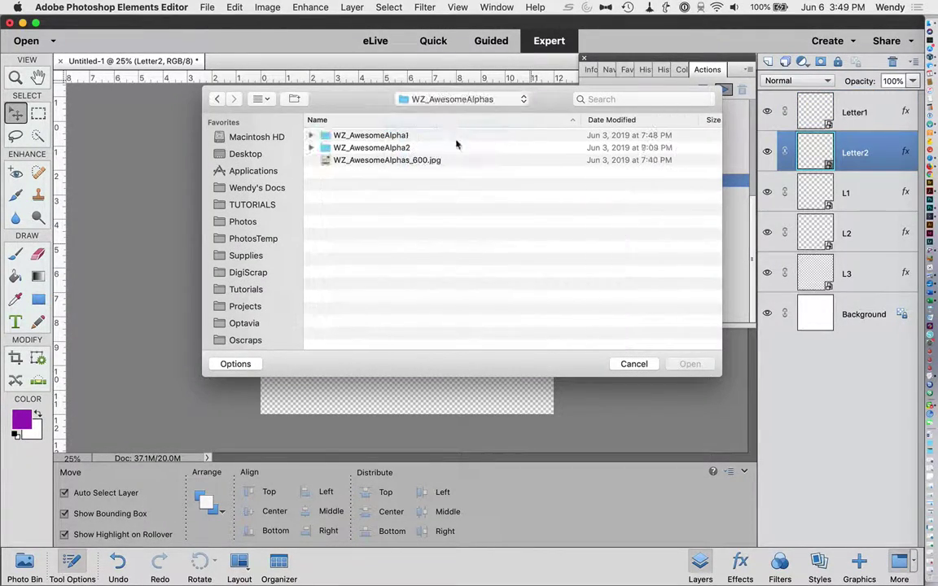
click(396, 149)
double_click(373, 137)
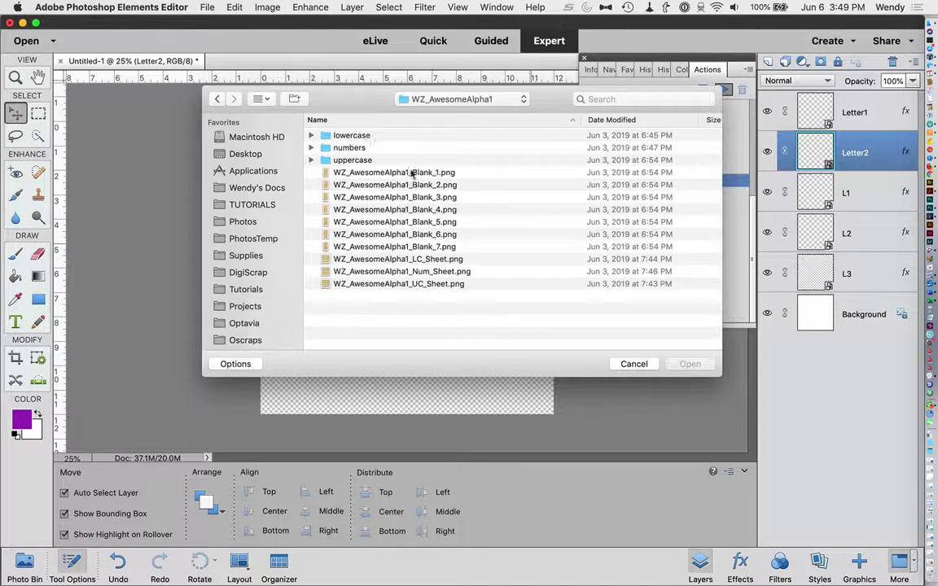
double_click(433, 210)
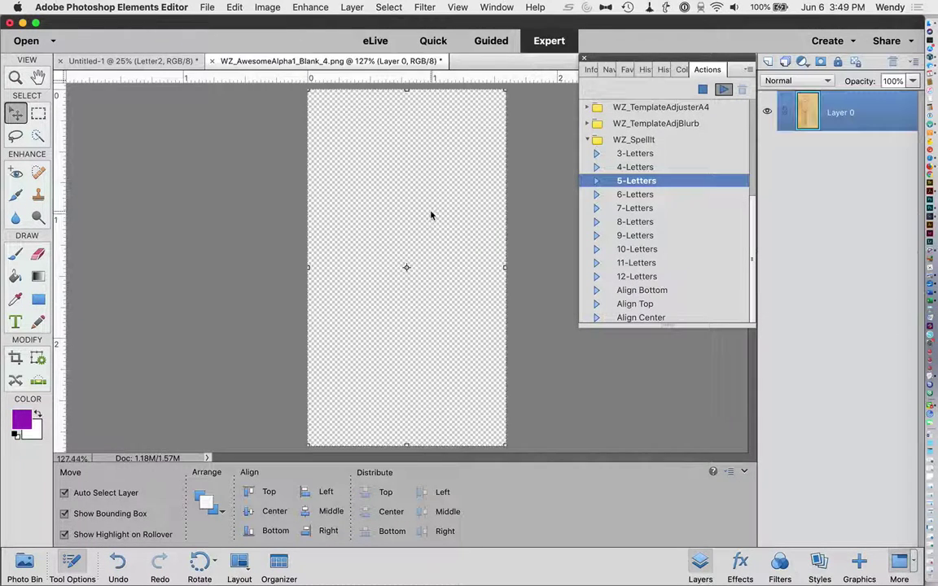
click(378, 138)
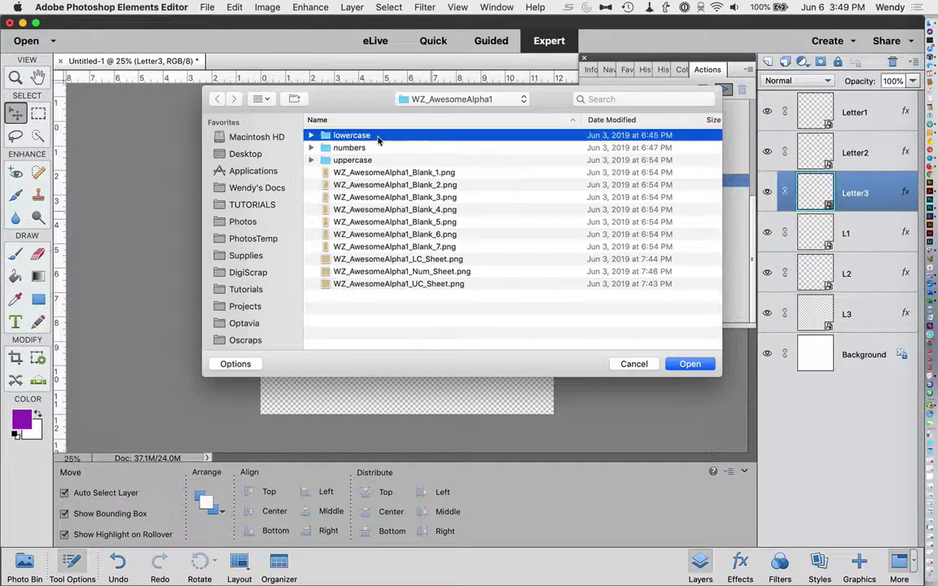
double_click(379, 138)
double_click(424, 208)
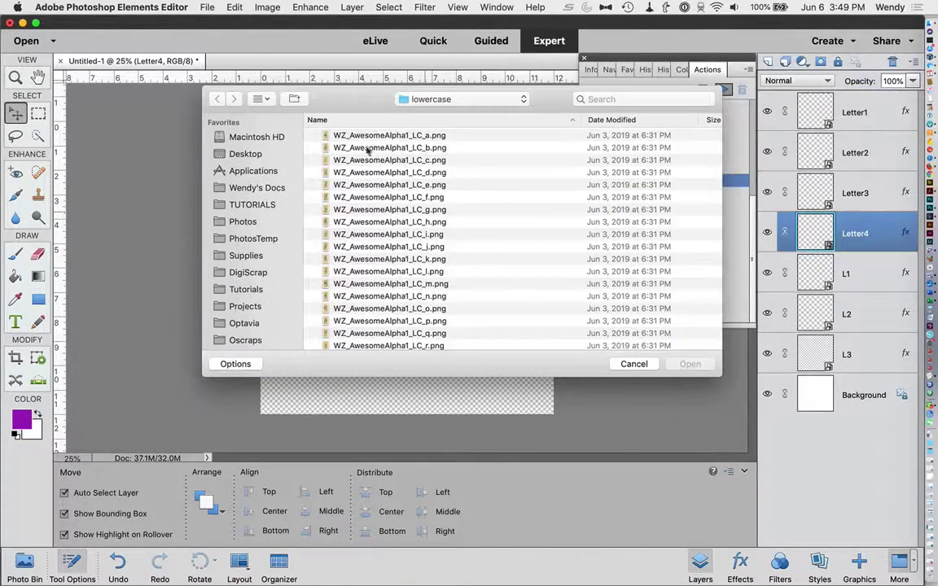
Step: Place an uppercase WZ_AwesomeAlpha2 letter image as Letter5
click(452, 99)
click(461, 125)
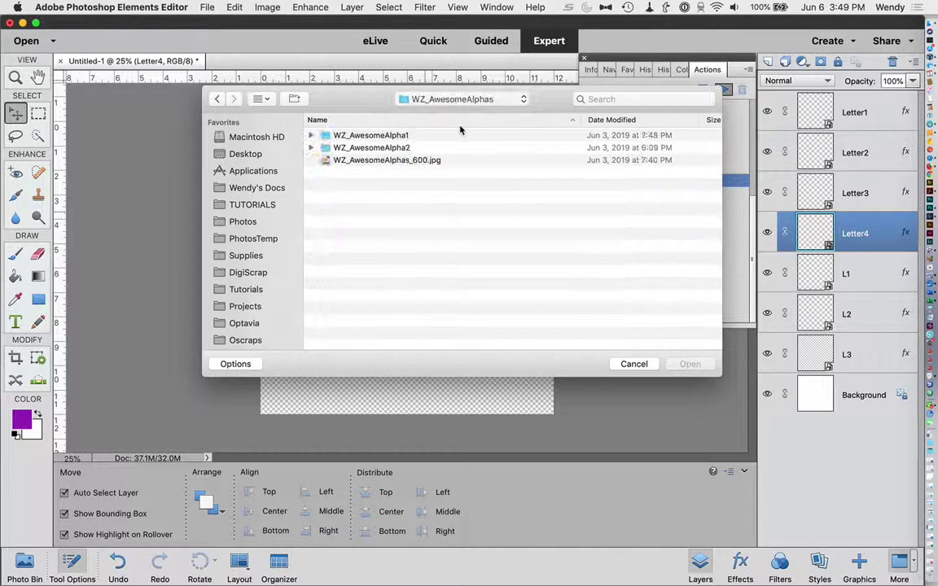
double_click(365, 149)
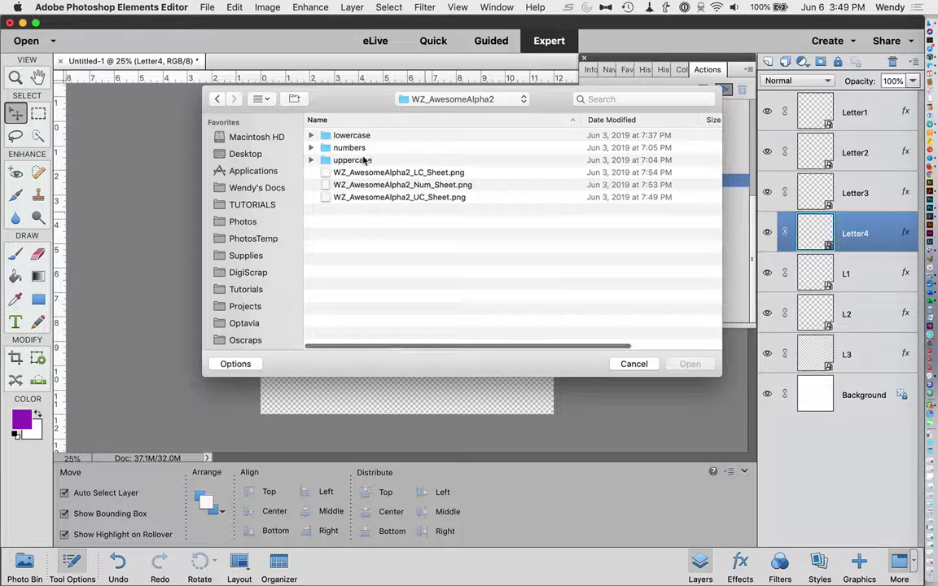
double_click(363, 160)
double_click(427, 181)
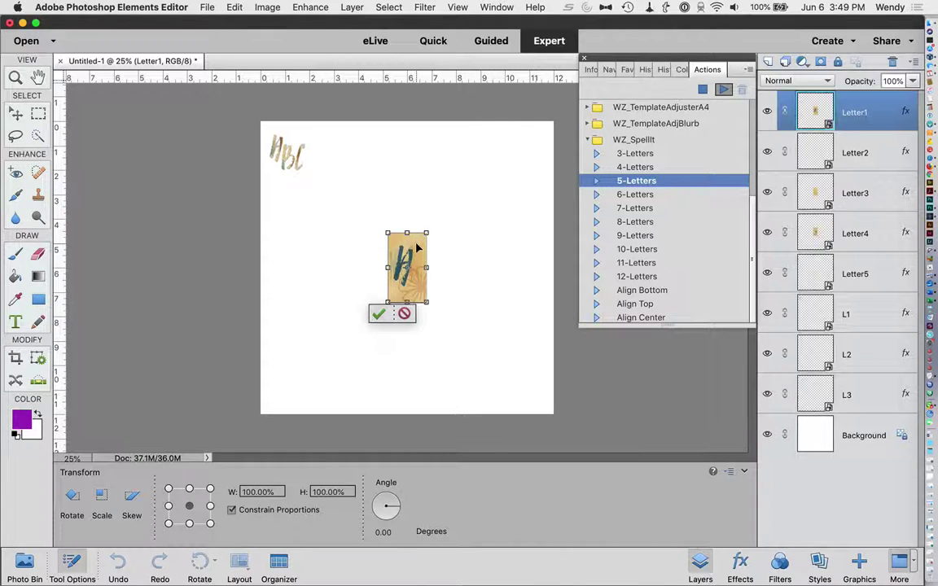
Step: Set the first letter tile at left and add a horizontal guide mid-page
drag(417, 247, 314, 259)
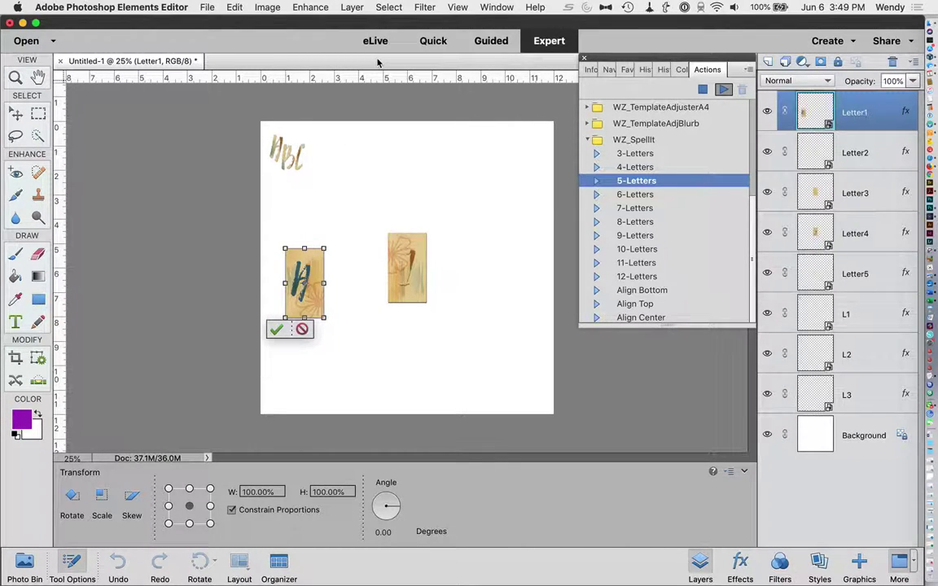
key(Return)
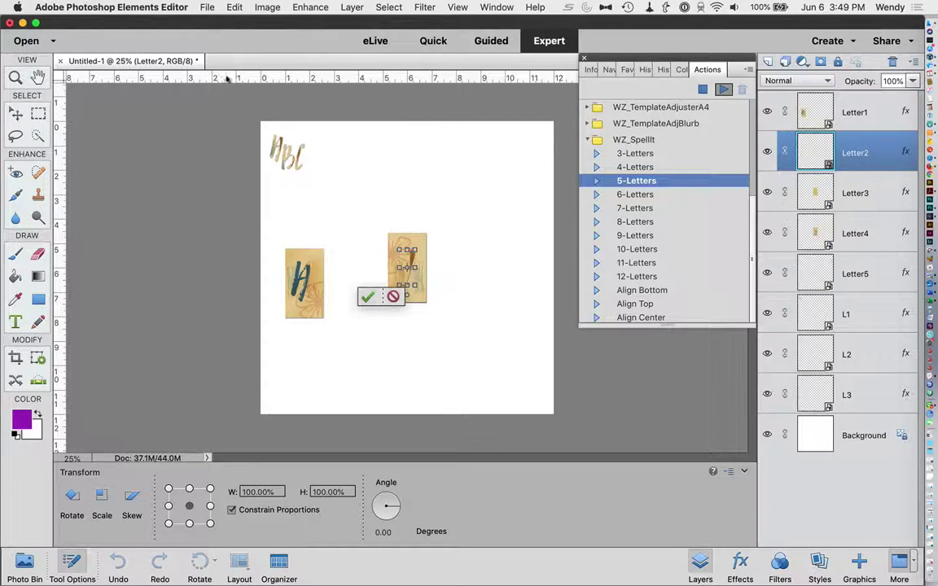
drag(228, 78, 331, 319)
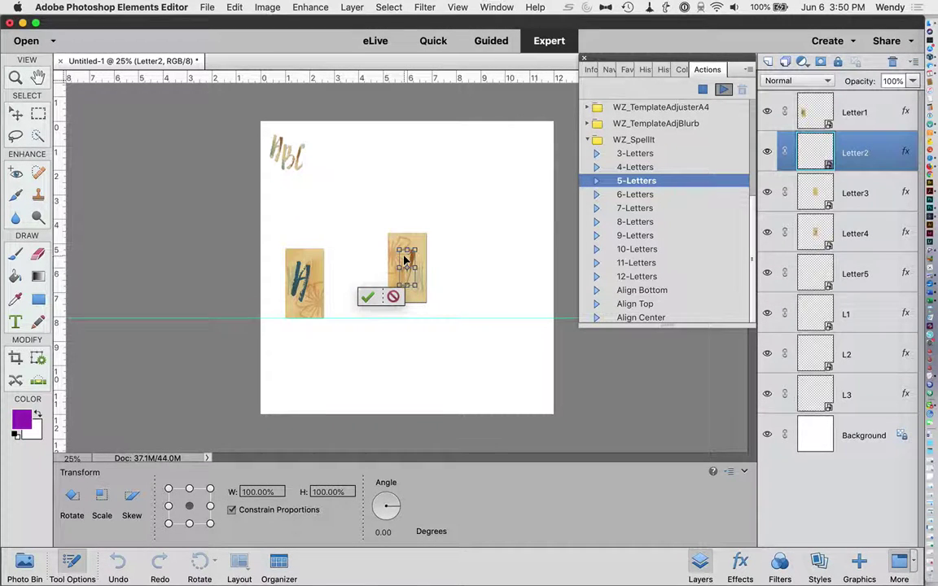
Step: Line up the remaining four tiles along the guide and group all five
drag(402, 261, 330, 292)
key(Return)
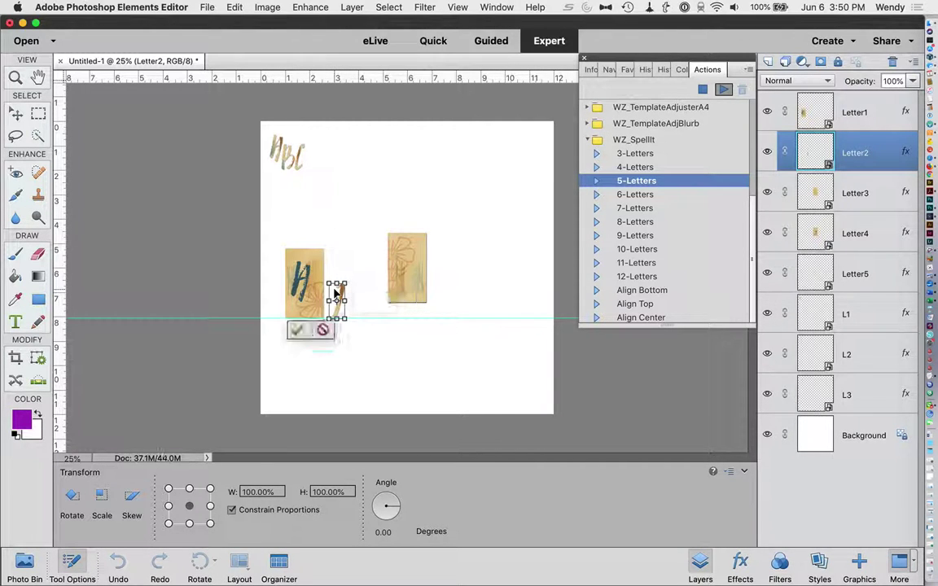
drag(415, 246, 448, 288)
key(Return)
key(alt+[)
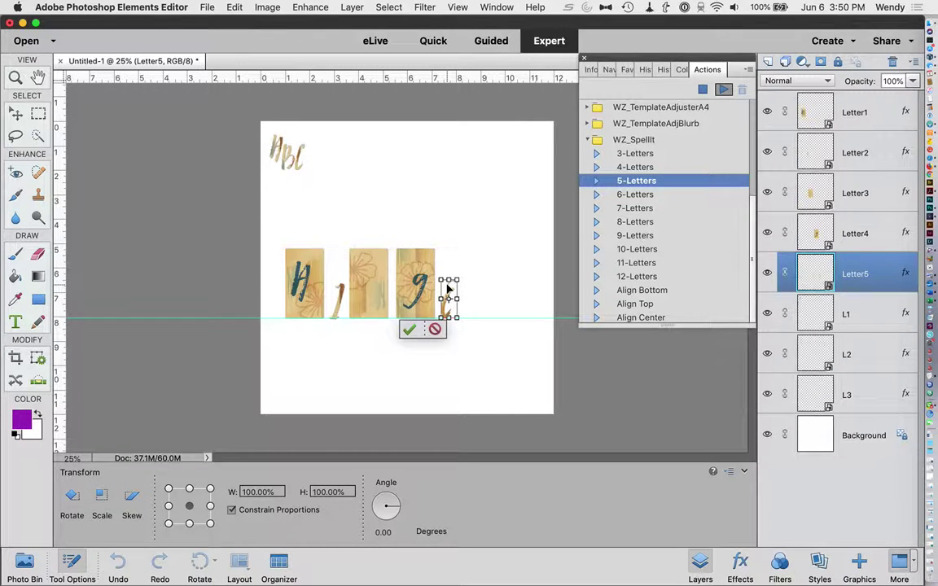
key(Return)
key(shift+alt+])
key(shift+alt+])
key(shift+alt+])
key(shift+alt+])
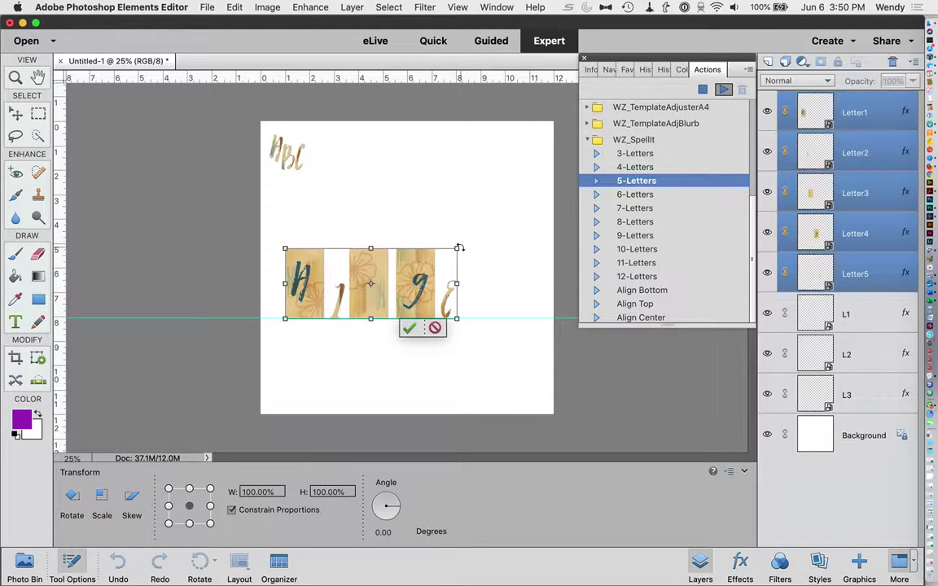
Step: Stretch and tilt the word about −8.58°, placing it at the page's bottom-right
drag(459, 247, 512, 358)
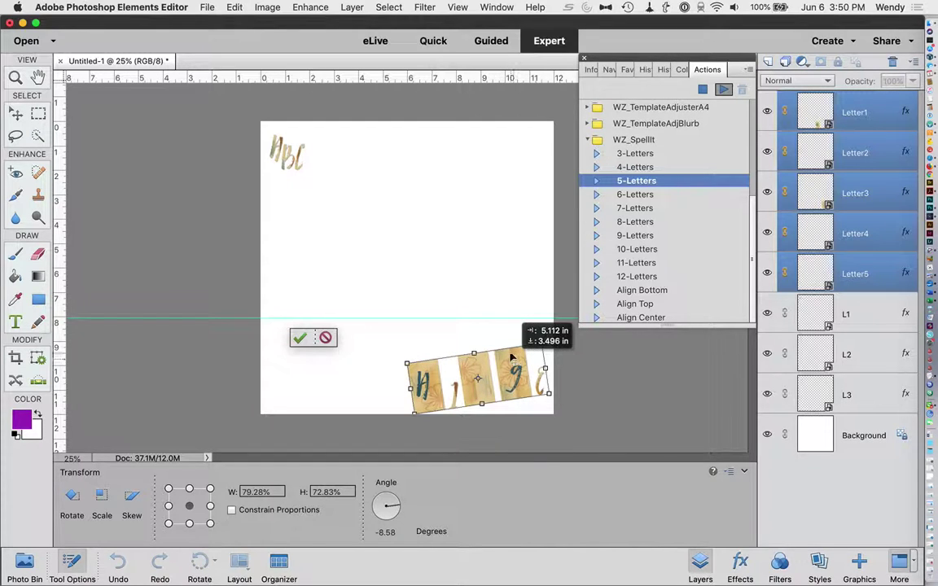
key(Return)
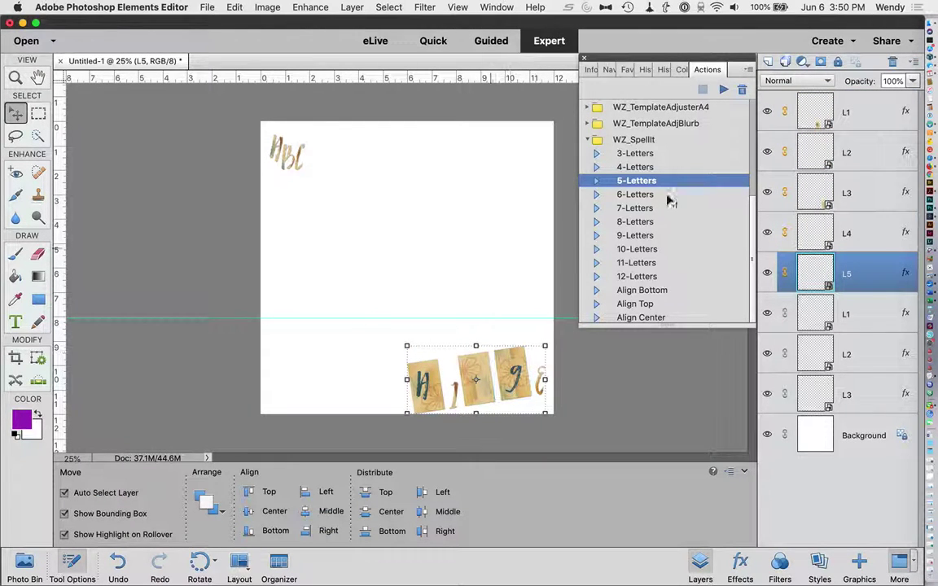
Step: Unlink the five letter layers L1–L5
shift+click(860, 112)
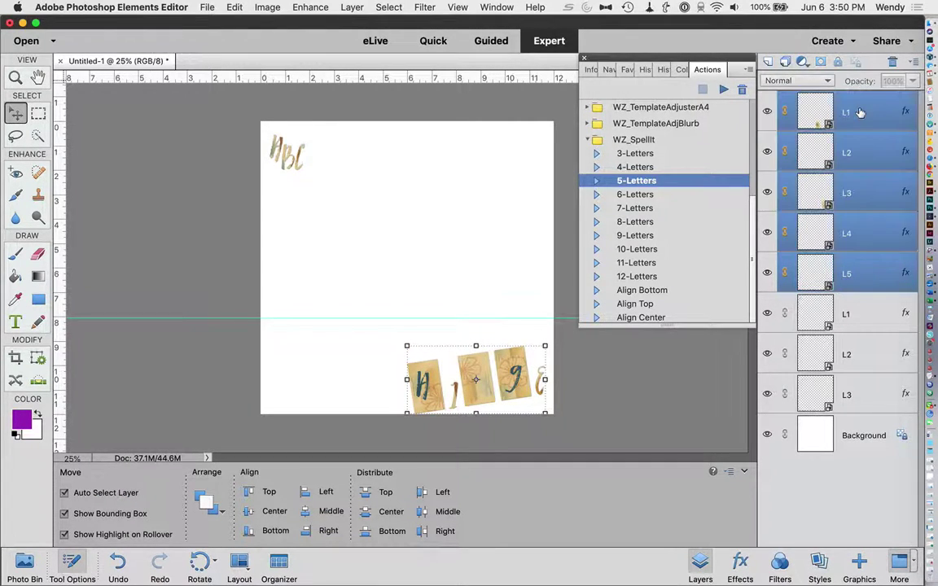
right_click(873, 114)
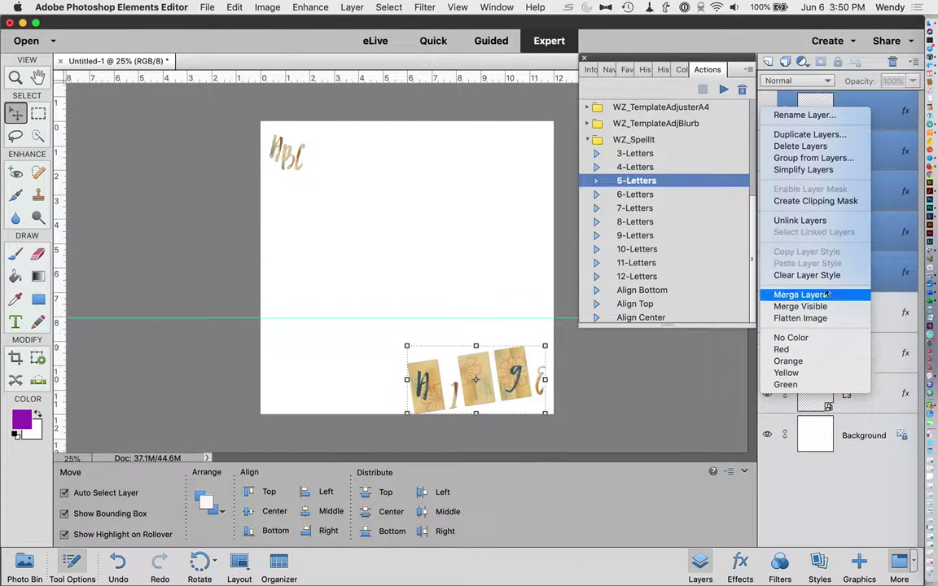
click(824, 220)
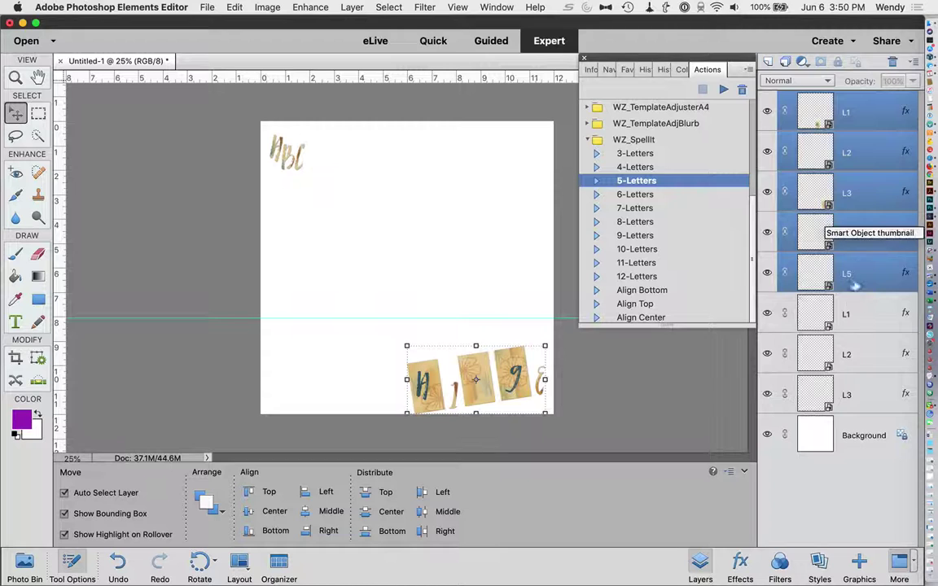
Step: Hide the second and last letter tiles on layers L2 and L5
click(786, 299)
click(767, 234)
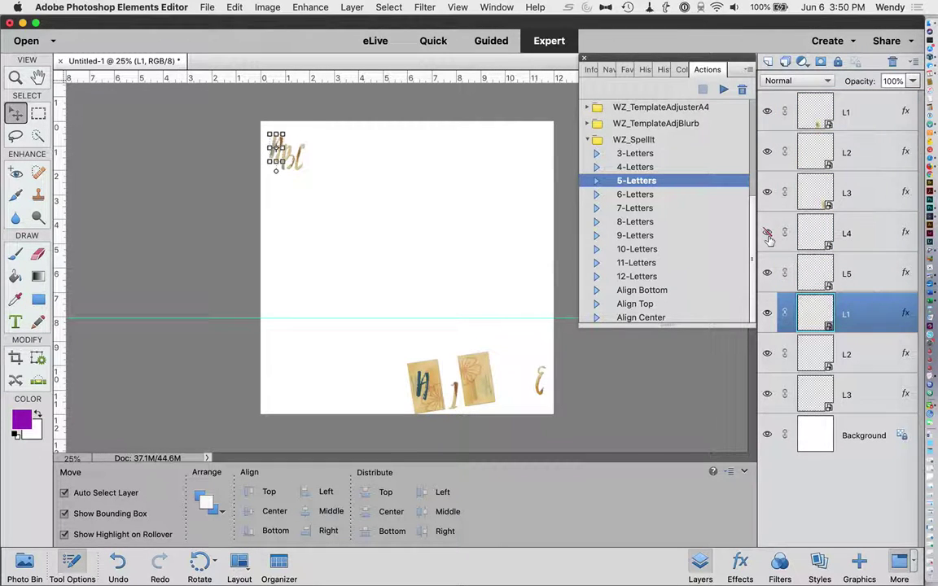
click(767, 234)
click(766, 112)
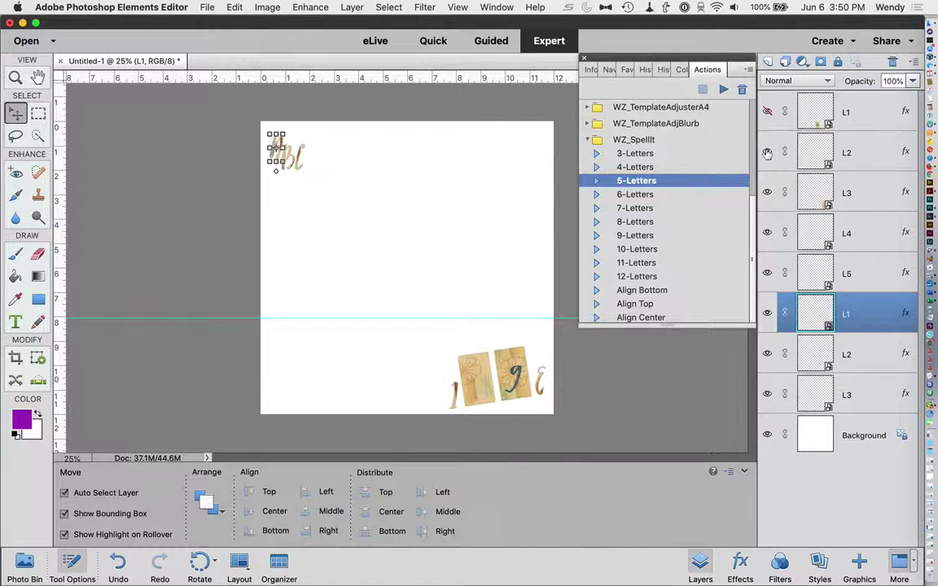
click(766, 112)
click(766, 152)
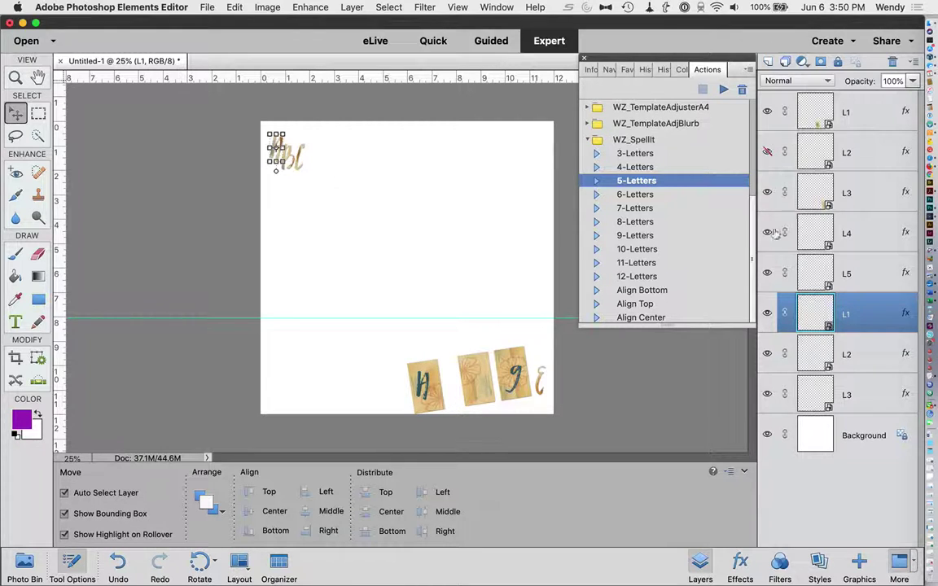
click(767, 273)
Step: Move the first tile on L1 right toward the g and flower tiles
click(815, 232)
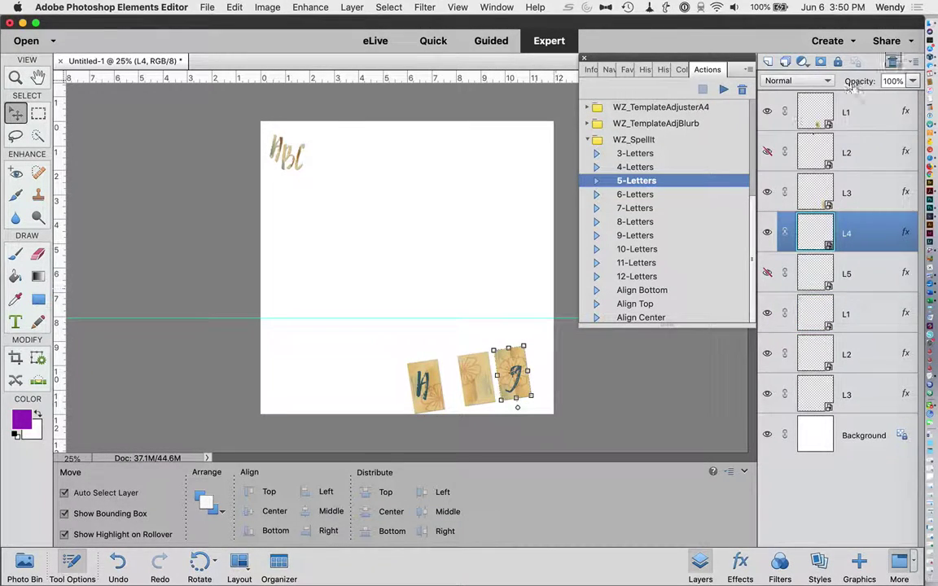
click(847, 117)
drag(424, 374, 440, 374)
key(Right)
key(Right)
key(Right)
key(Right)
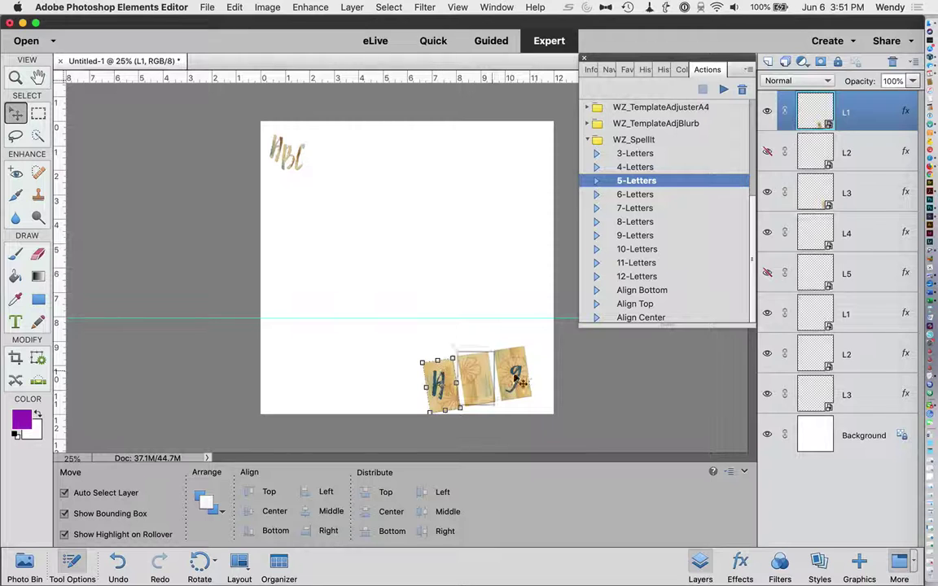
Step: Toggle the rulers off and on, then drag the horizontal guide into the top ruler
click(870, 161)
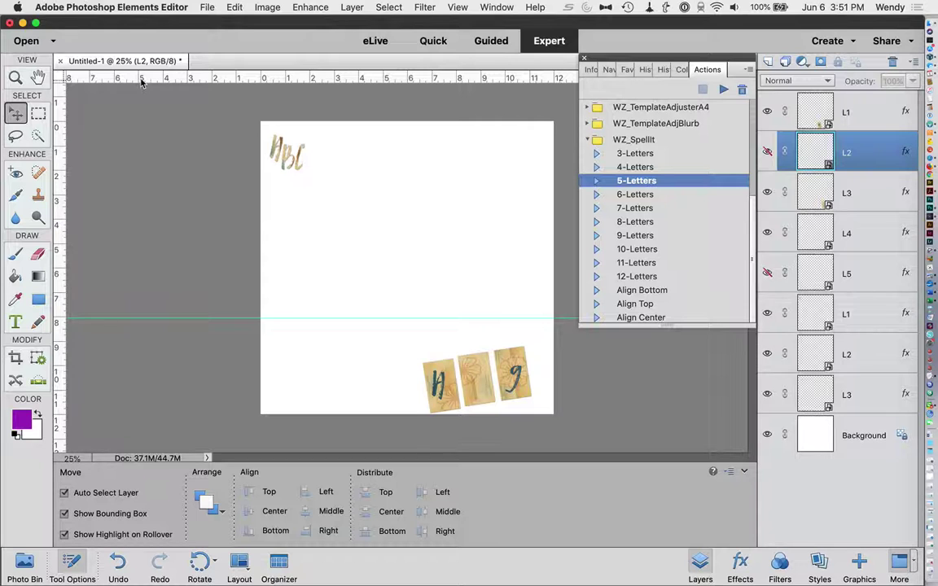
click(458, 6)
click(492, 127)
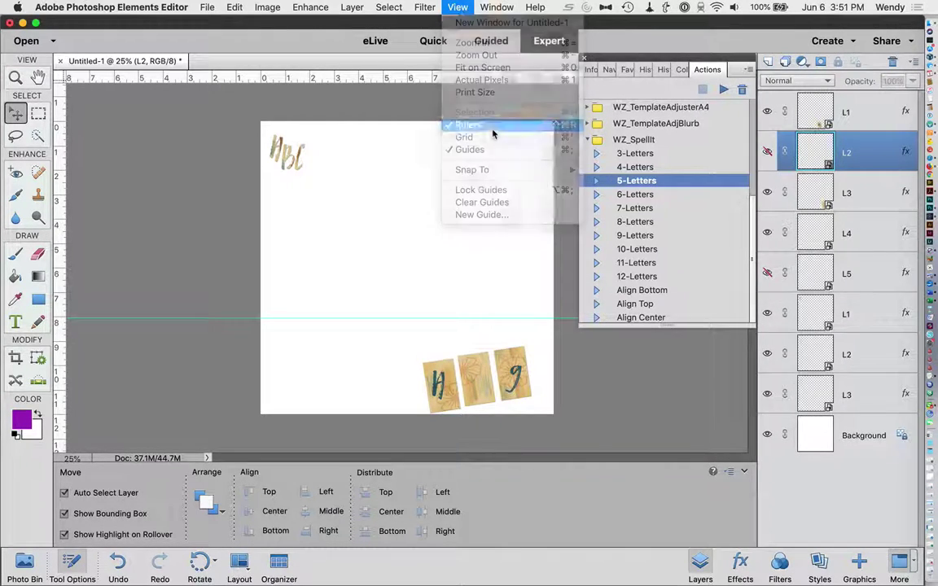
click(457, 7)
click(486, 126)
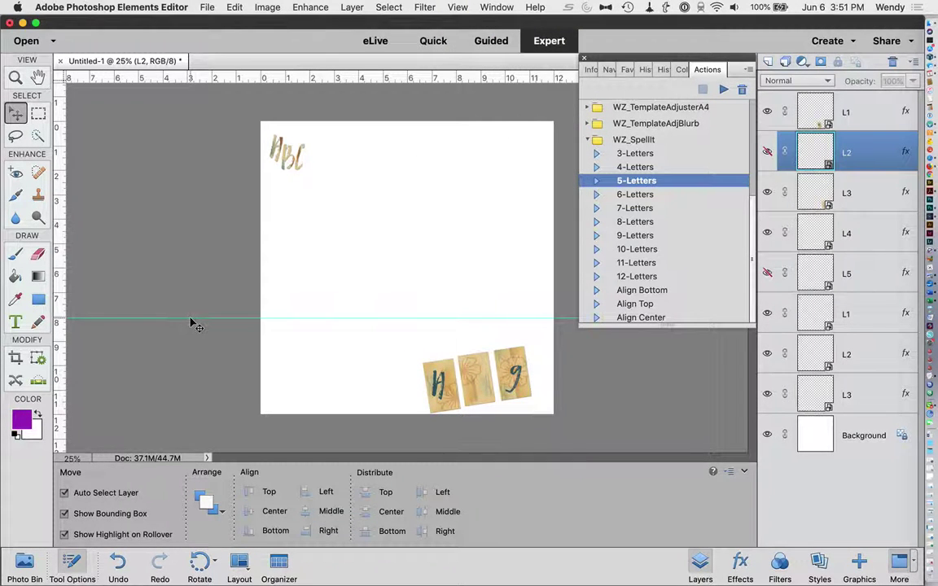
drag(193, 324, 200, 5)
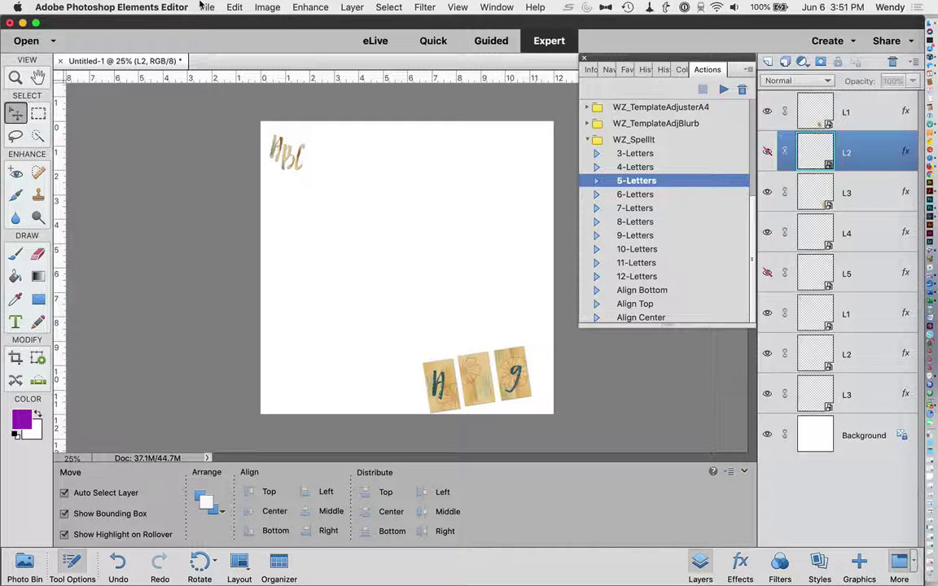
click(458, 7)
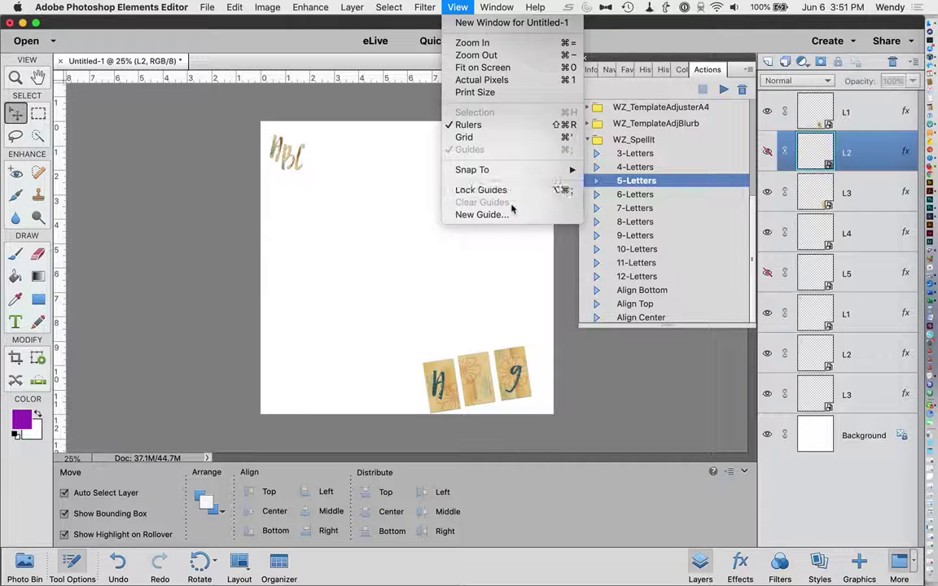
click(310, 263)
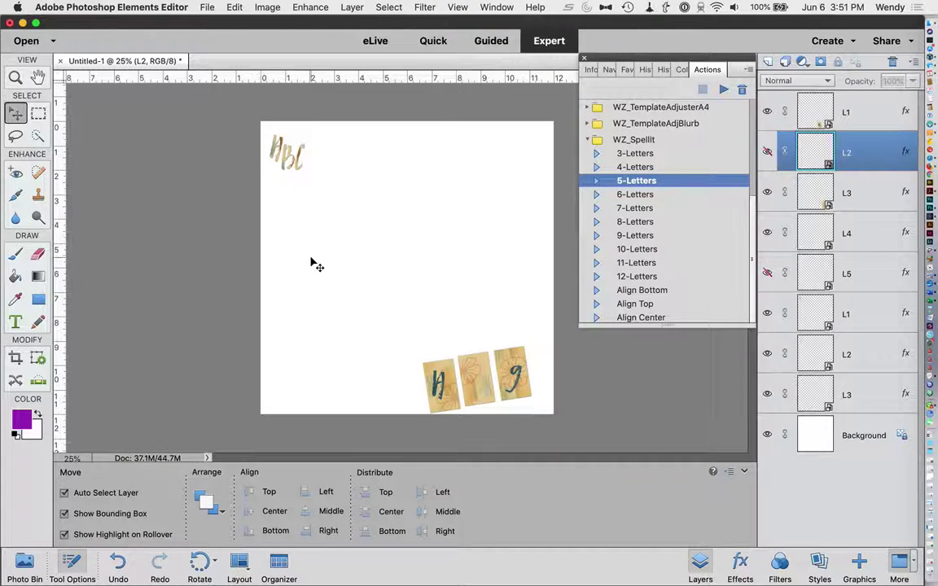